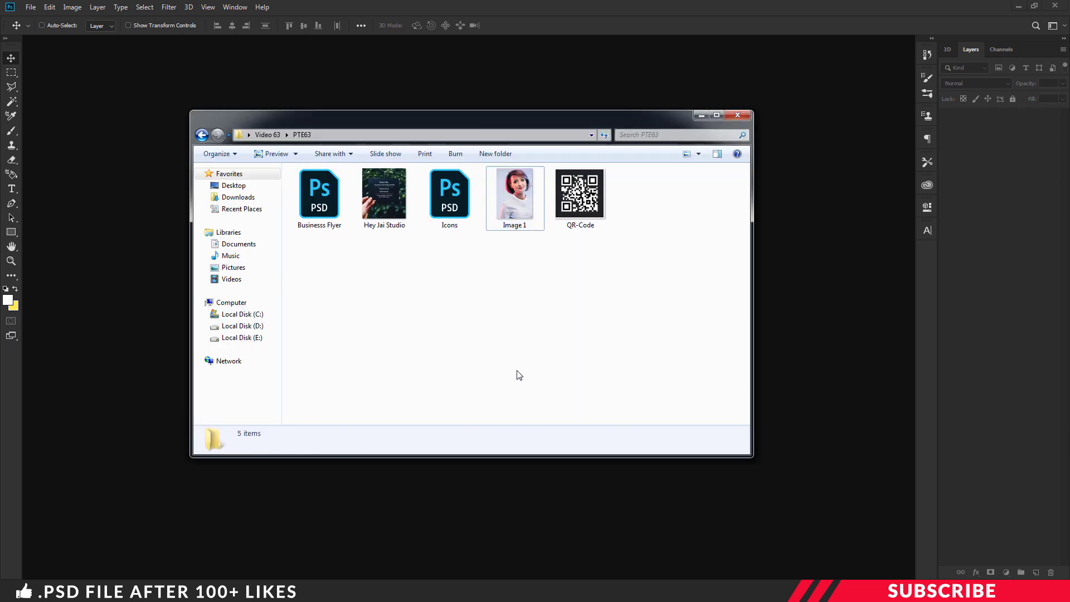
Step: Open Businesss Flyer.psd and place the Image 1 portrait above Layer 0 in the Background group
double_click(324, 210)
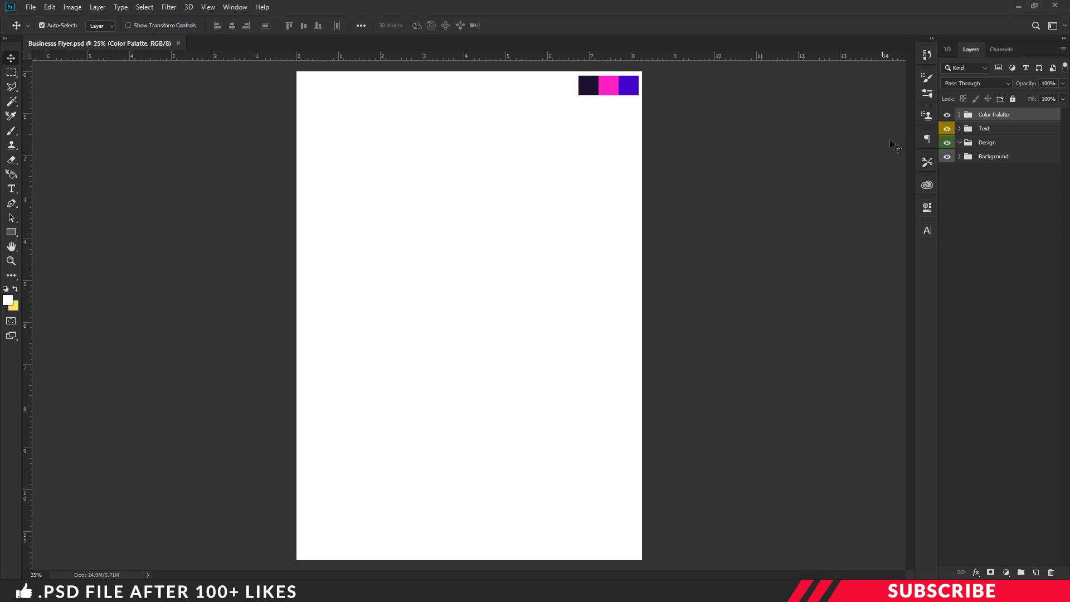
left_click(947, 114)
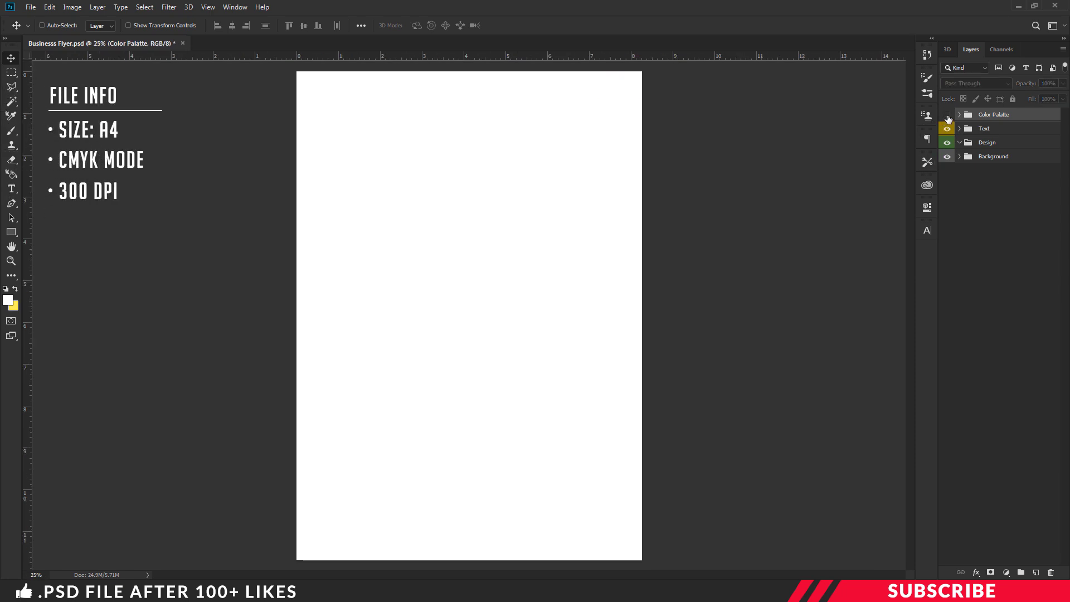
left_click(960, 157)
left_click(994, 175)
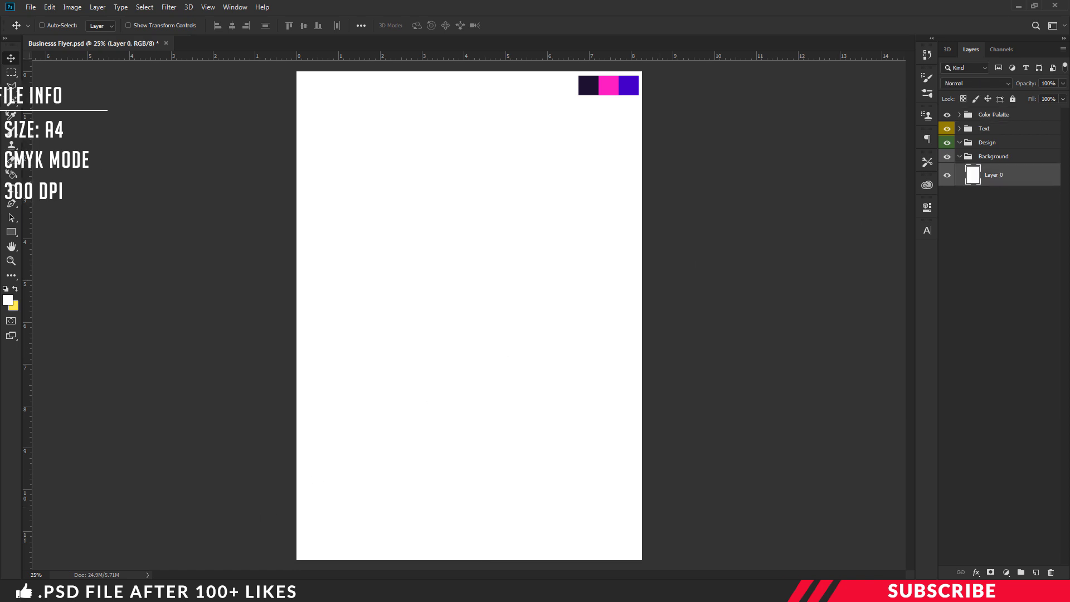
left_click_drag(521, 198, 810, 208)
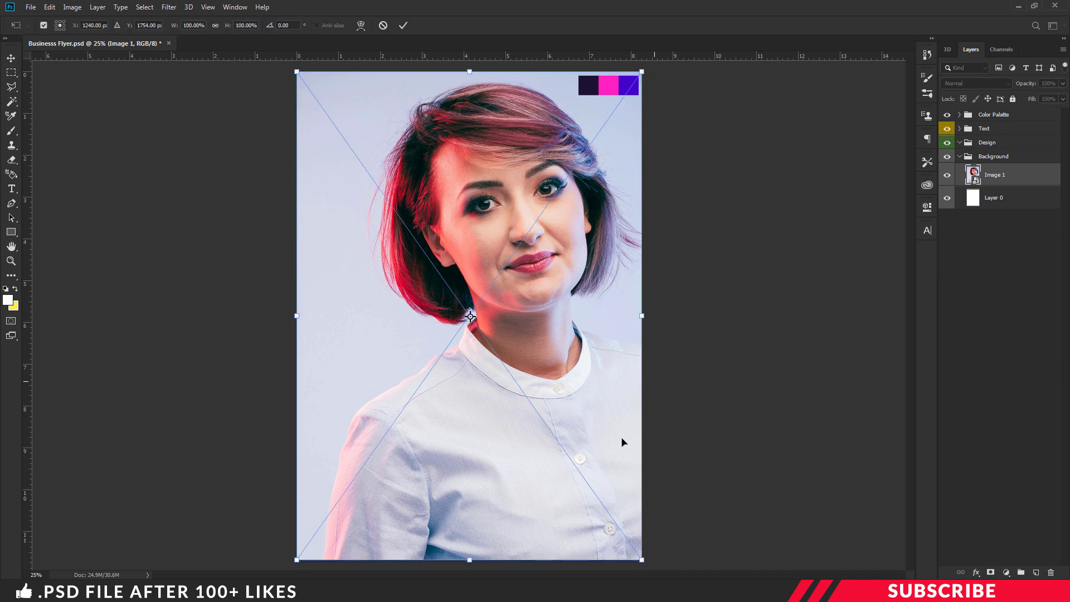
Step: Commit the placed portrait and add an empty layer inside the Design group
key("ctrl+minus")
key("Return")
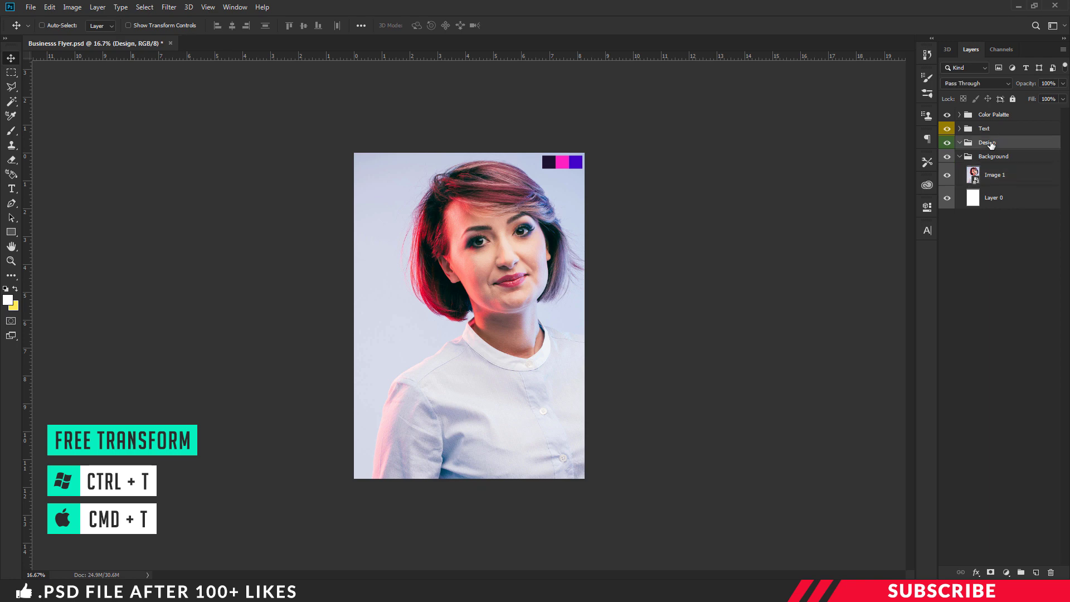
left_click(989, 144)
left_click(1035, 573)
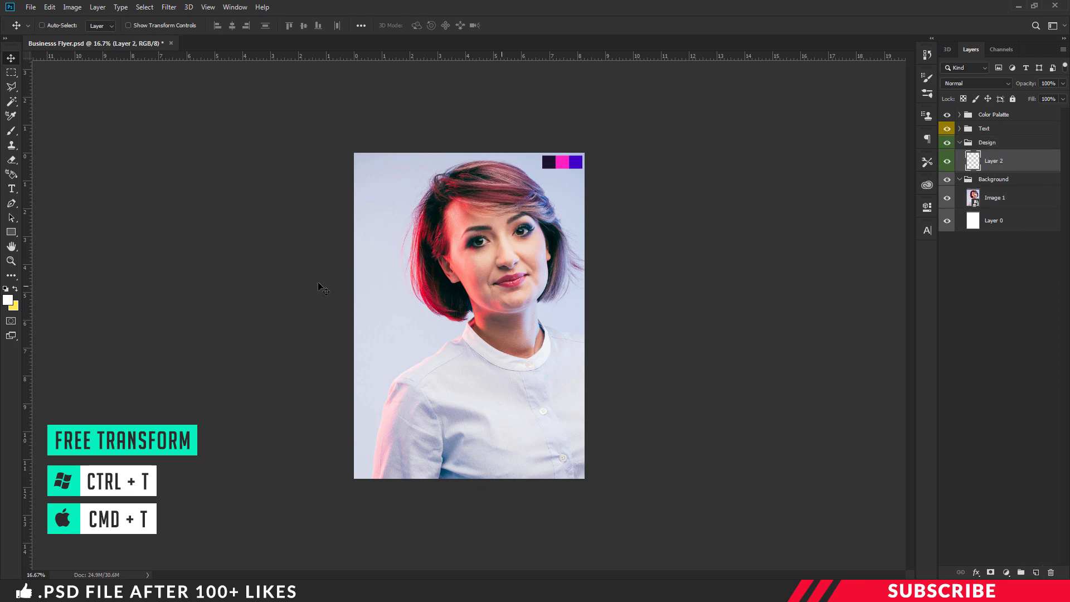
Step: Set the foreground colour to black (000000)
left_click(6, 300)
type("000000")
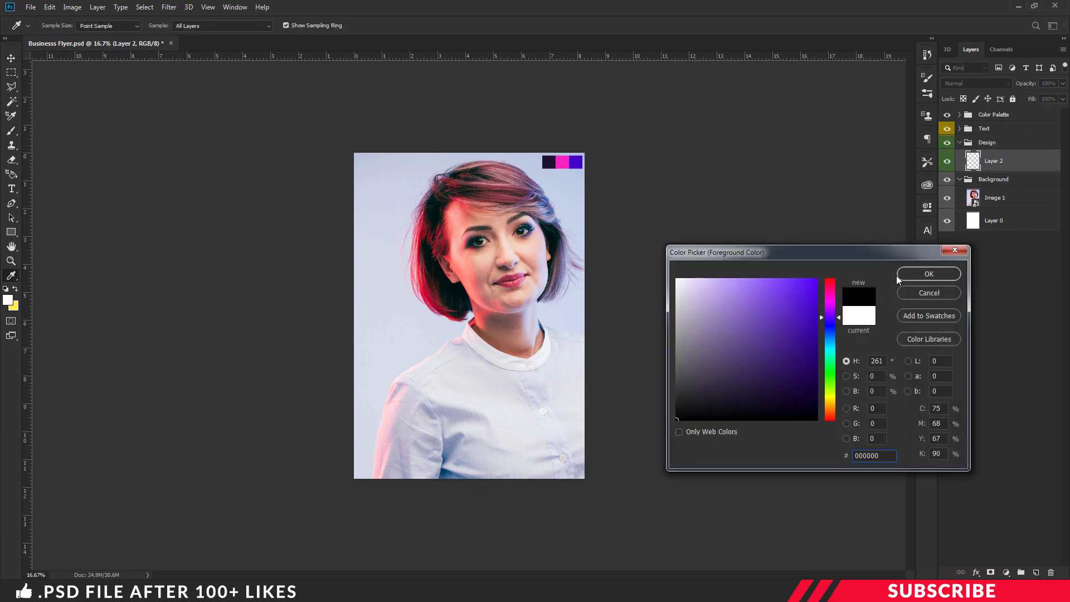
key("Return")
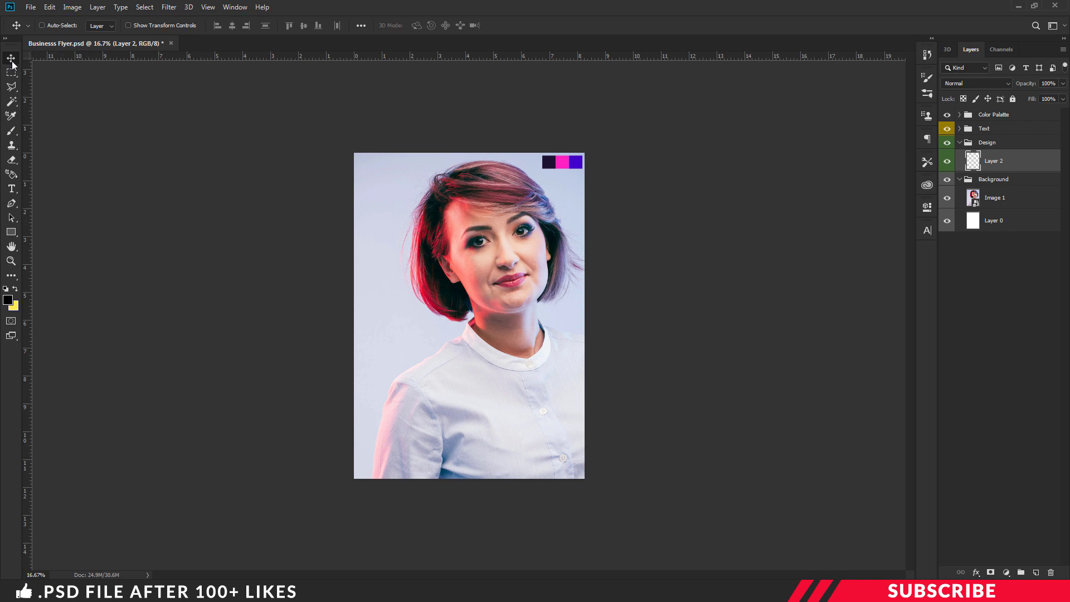
Step: Draw a four-point angular polygon across the portrait and fill it with black
left_click_drag(11, 86, 55, 101)
left_click(62, 105)
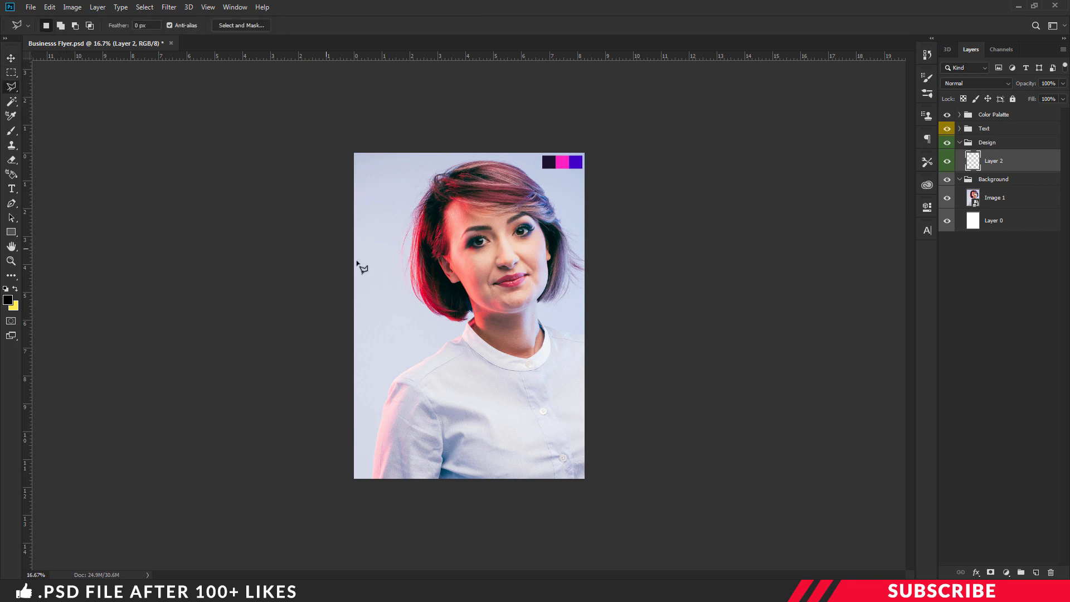
left_click(341, 212)
left_click(665, 370)
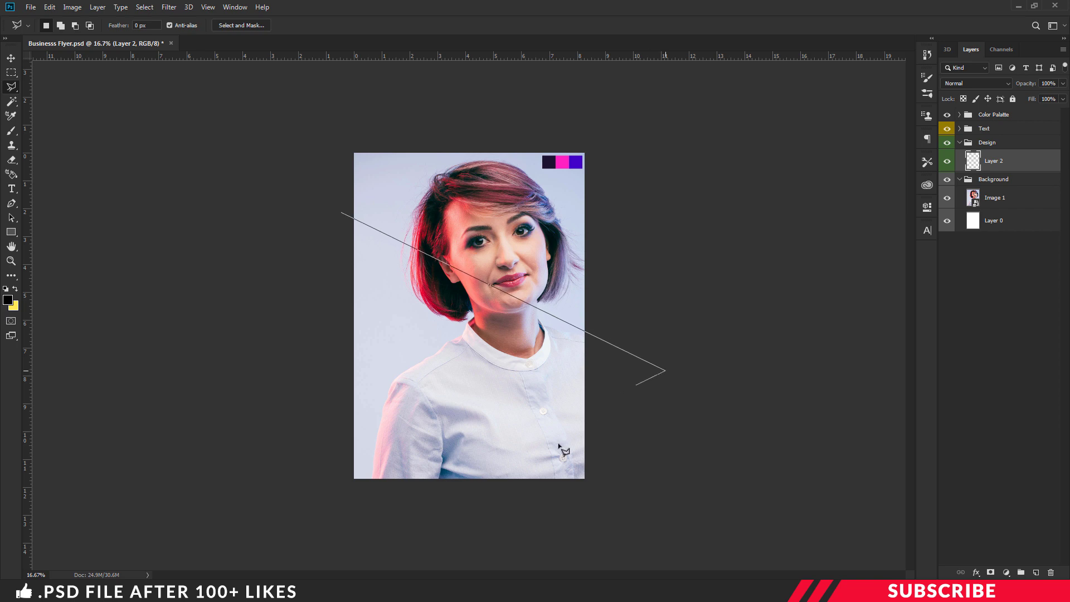
left_click(459, 502)
left_click(315, 279)
left_click(340, 216)
key("alt+BackSpace")
key("ctrl+d")
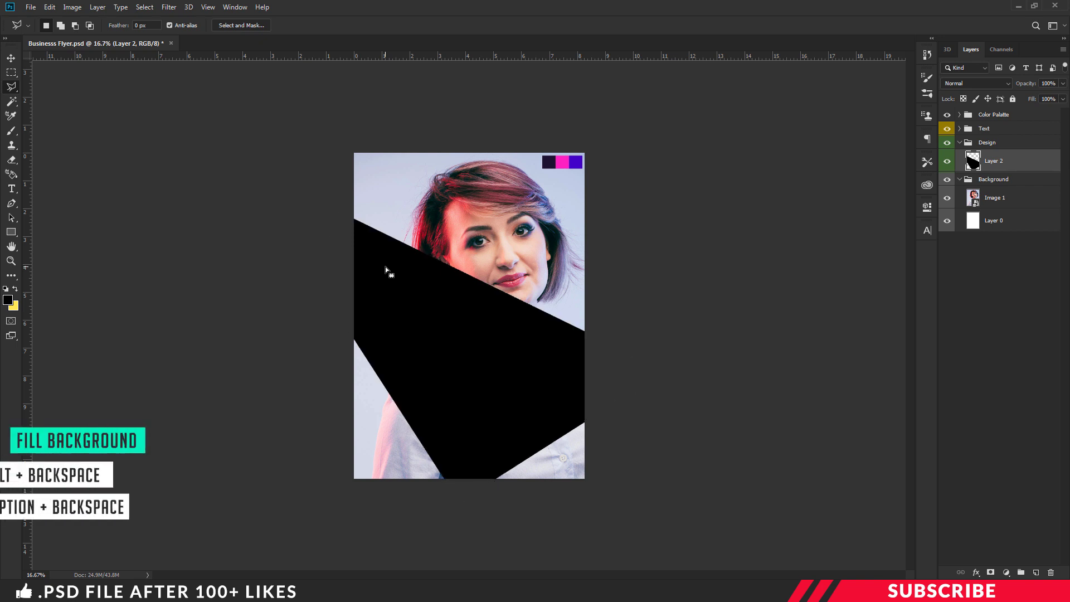
key("v")
key("ctrl+plus")
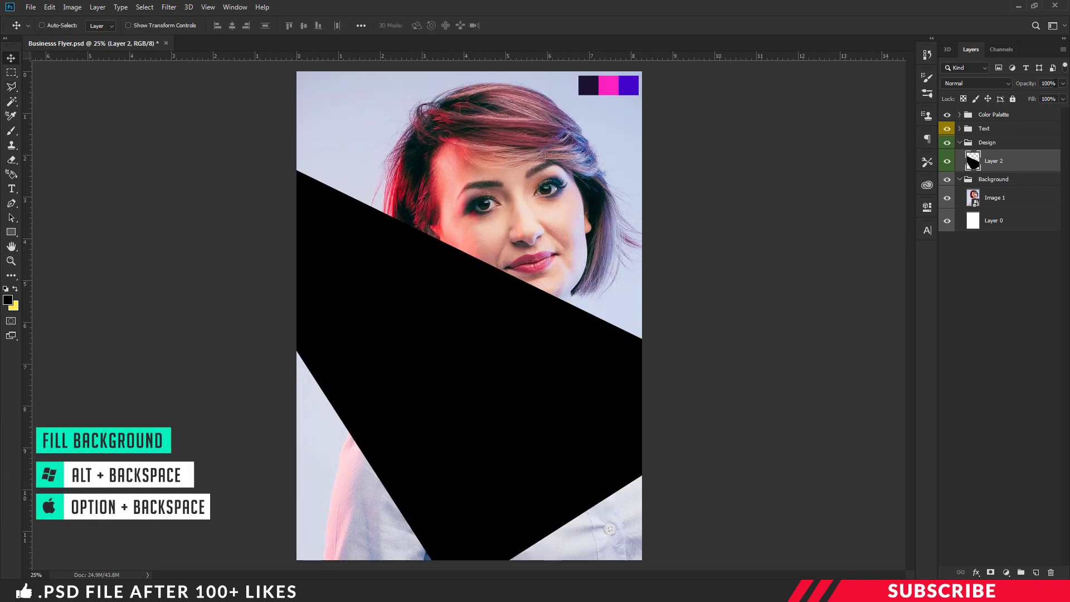
Step: Set the black shape layer's opacity to 60% and open its Blending Options
left_click(1048, 83)
type("6")
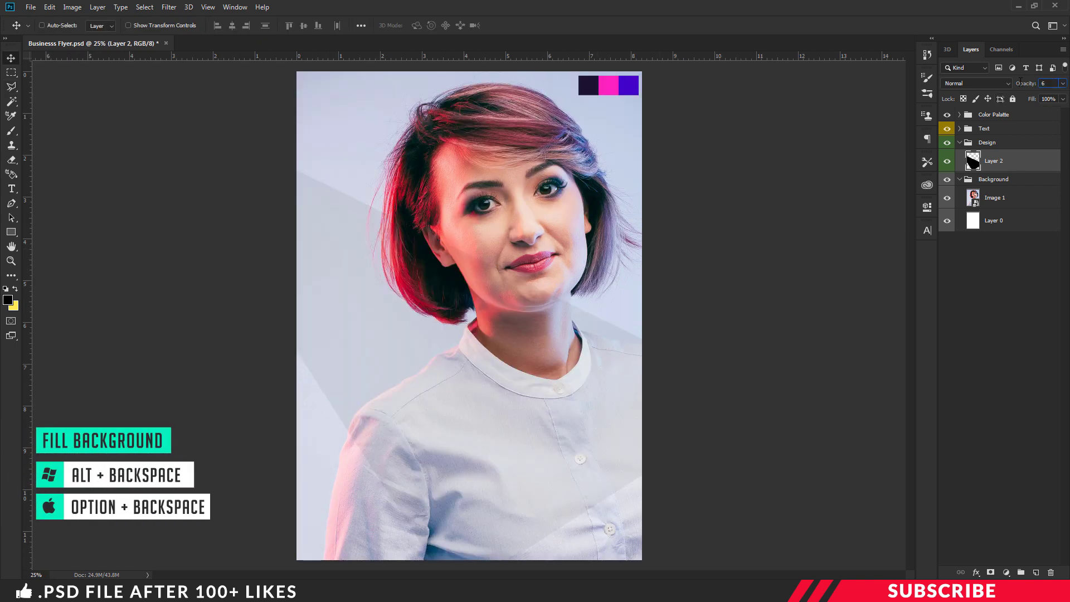
type("0")
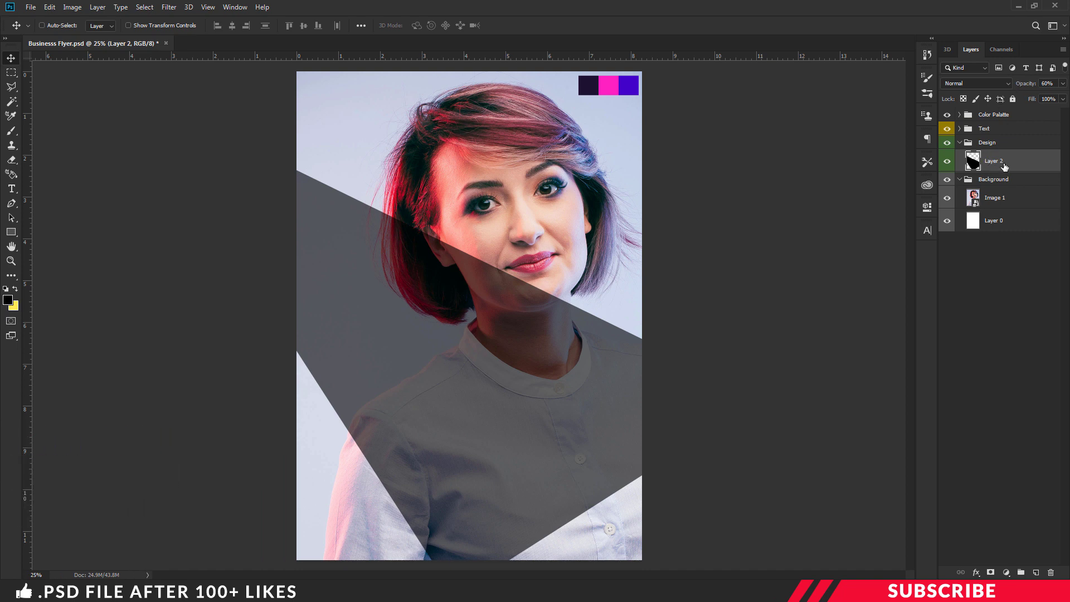
right_click(998, 165)
left_click(917, 126)
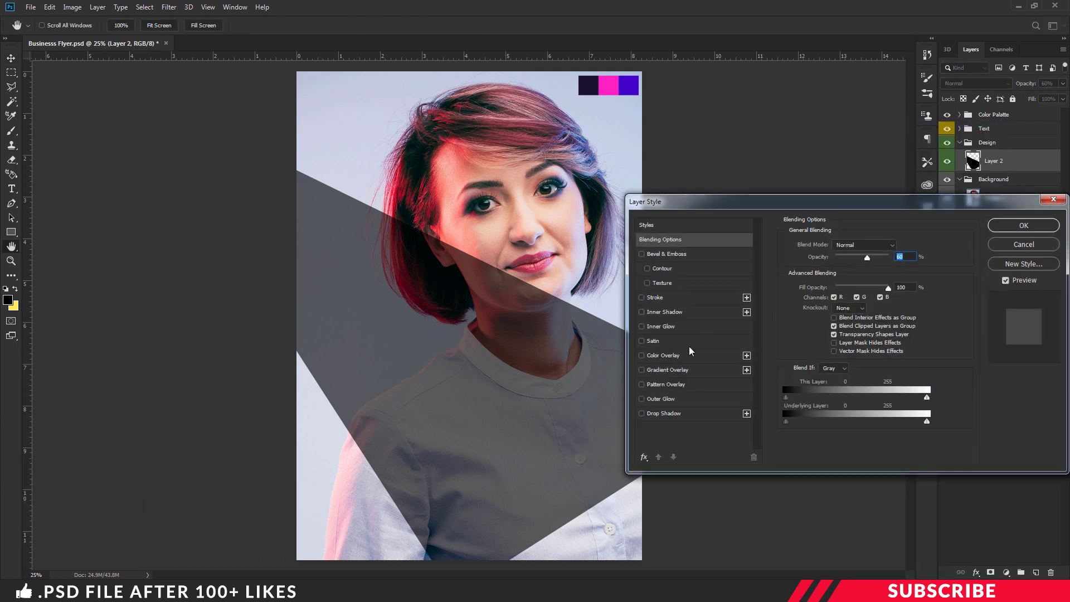
Step: Enable a Foreground to Background Gradient Overlay and set its left stop to the palette magenta
left_click(669, 370)
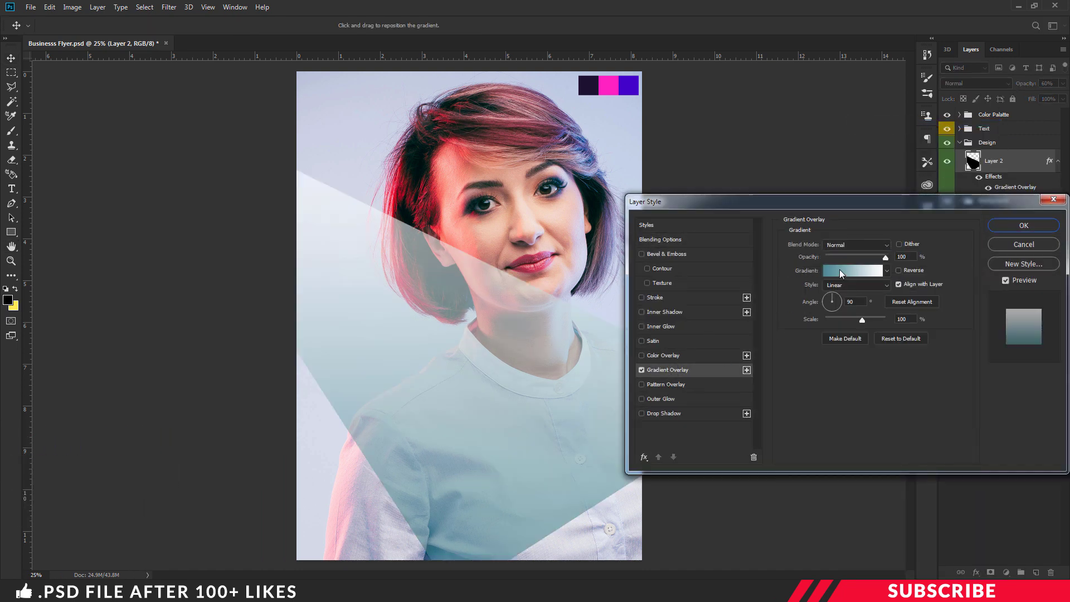
left_click(840, 269)
left_click(691, 218)
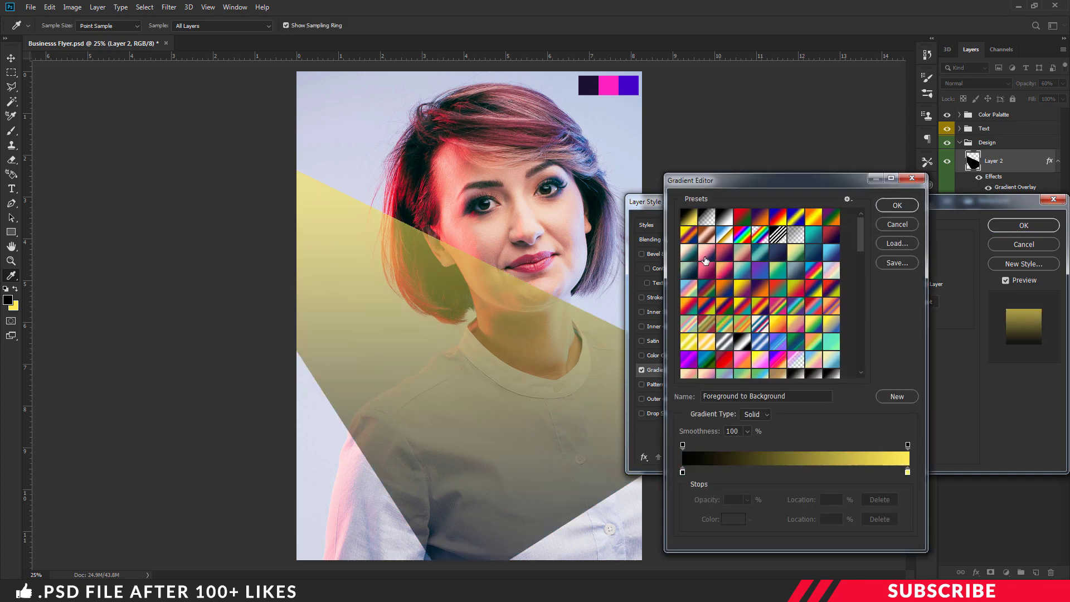
left_click(683, 473)
left_click(732, 519)
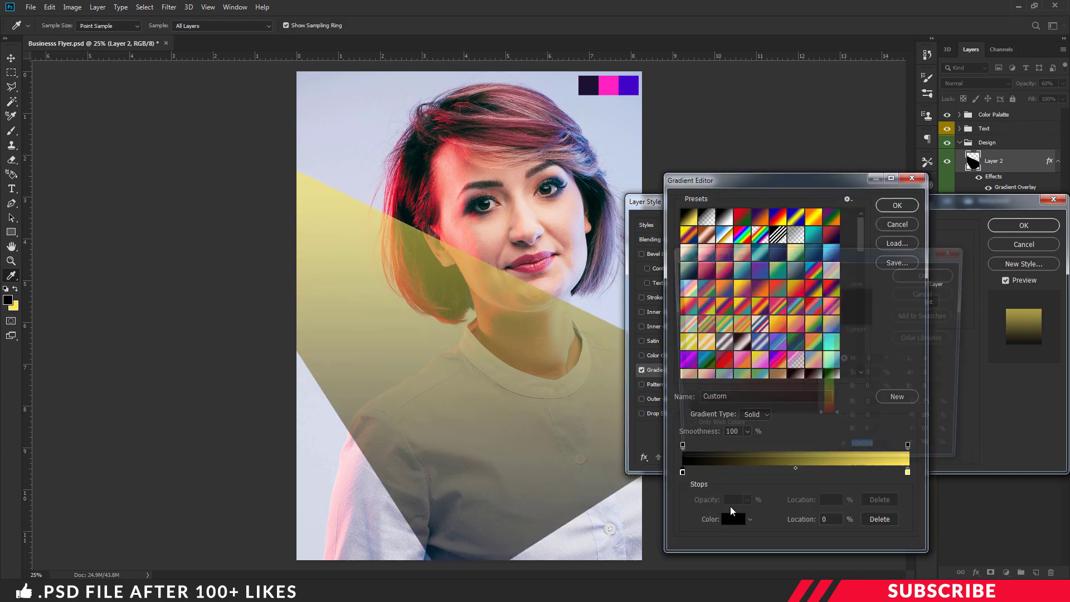
left_click(616, 84)
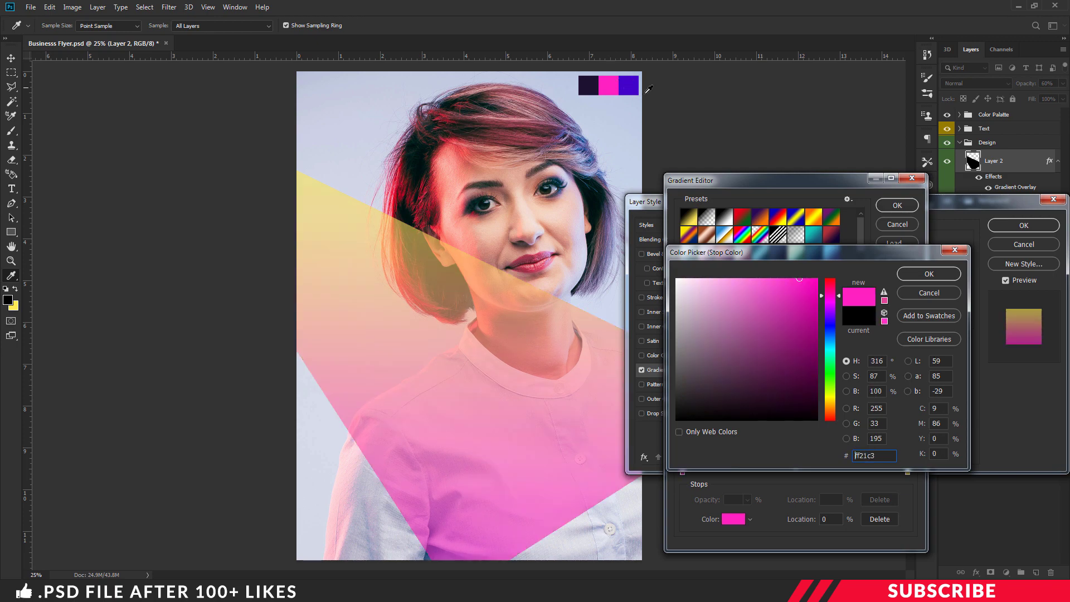
left_click(926, 274)
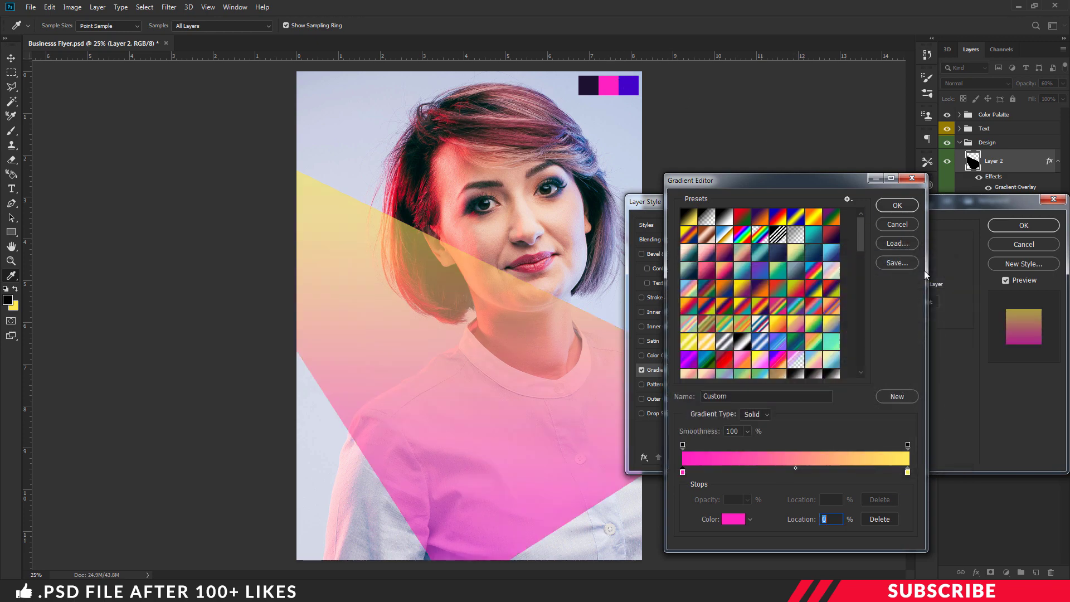
Step: Set the right gradient stop to palette purple, reverse the gradient and angle it at 146°
left_click(907, 472)
left_click(727, 520)
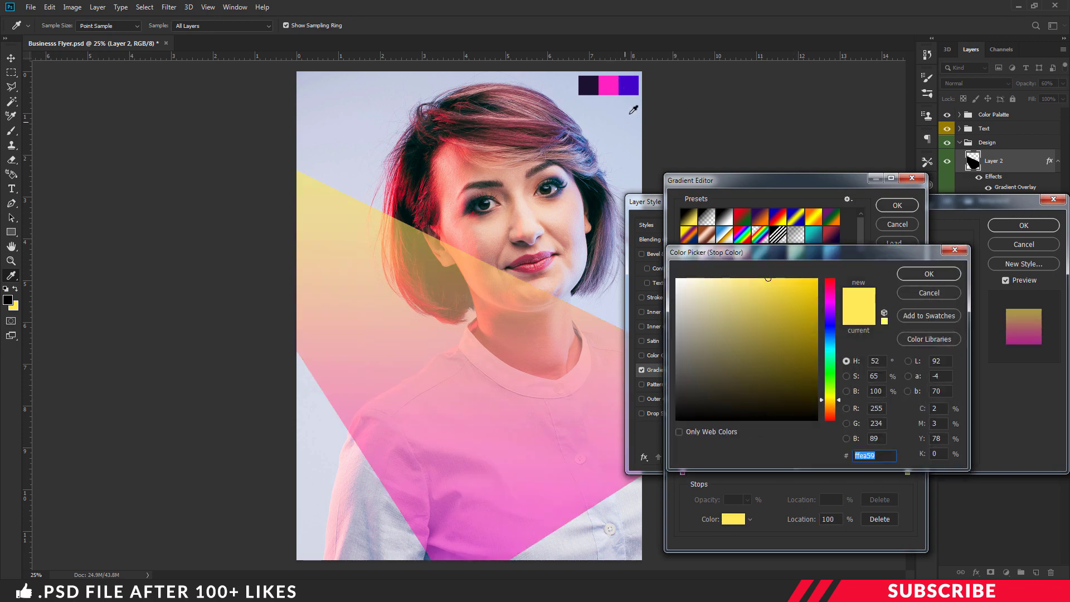
left_click(632, 85)
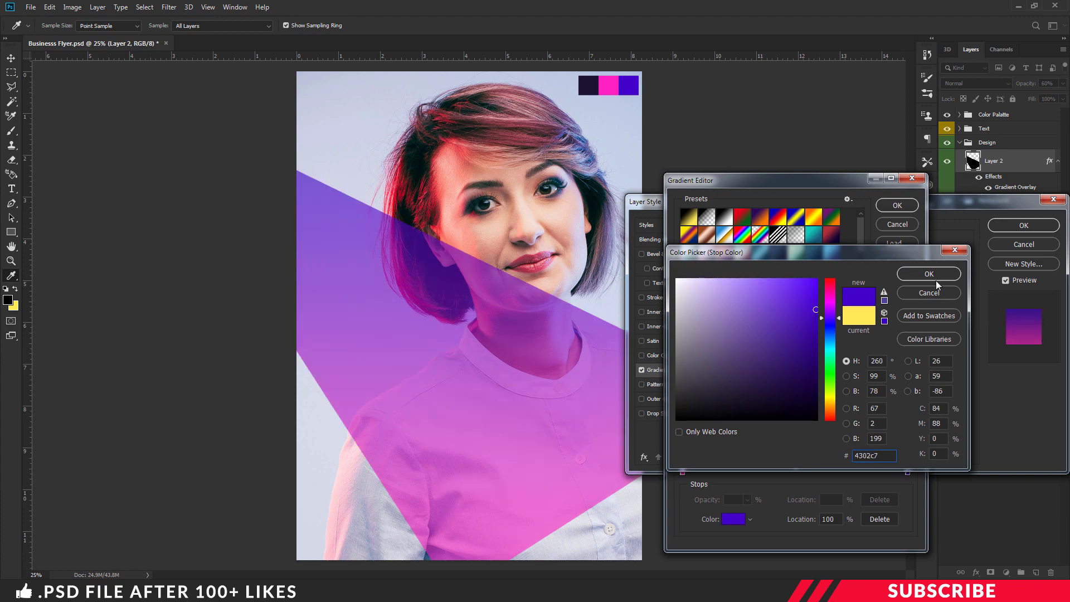
left_click(929, 274)
left_click(898, 205)
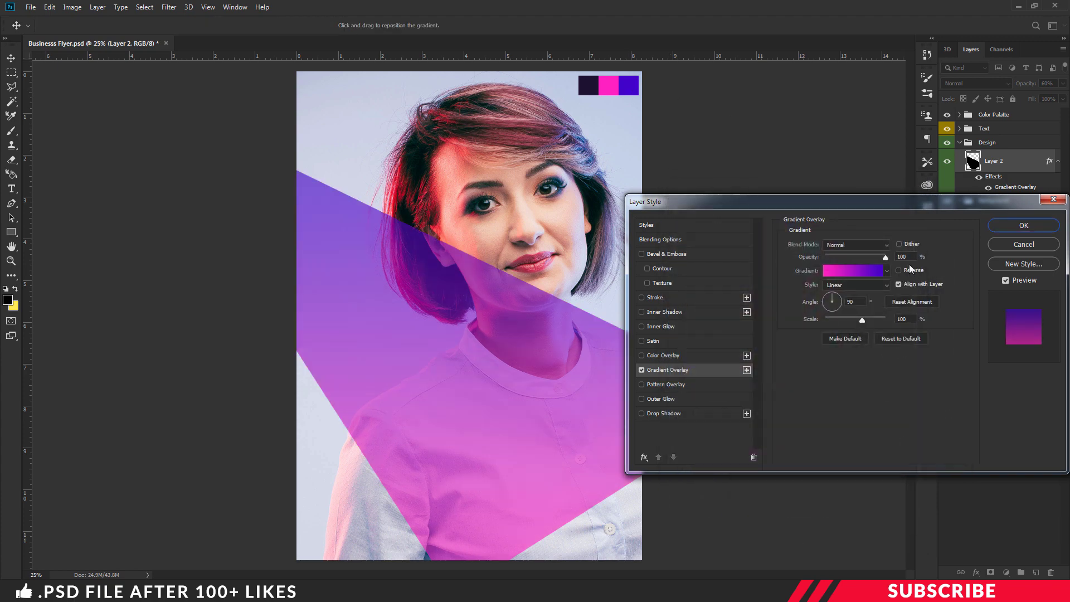
left_click(899, 271)
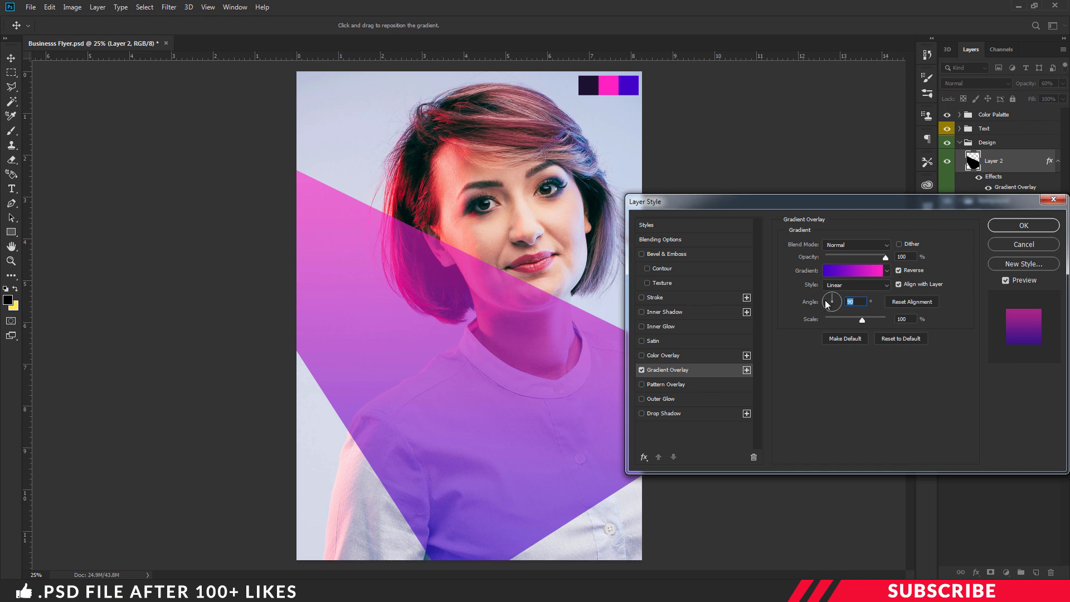
type("146")
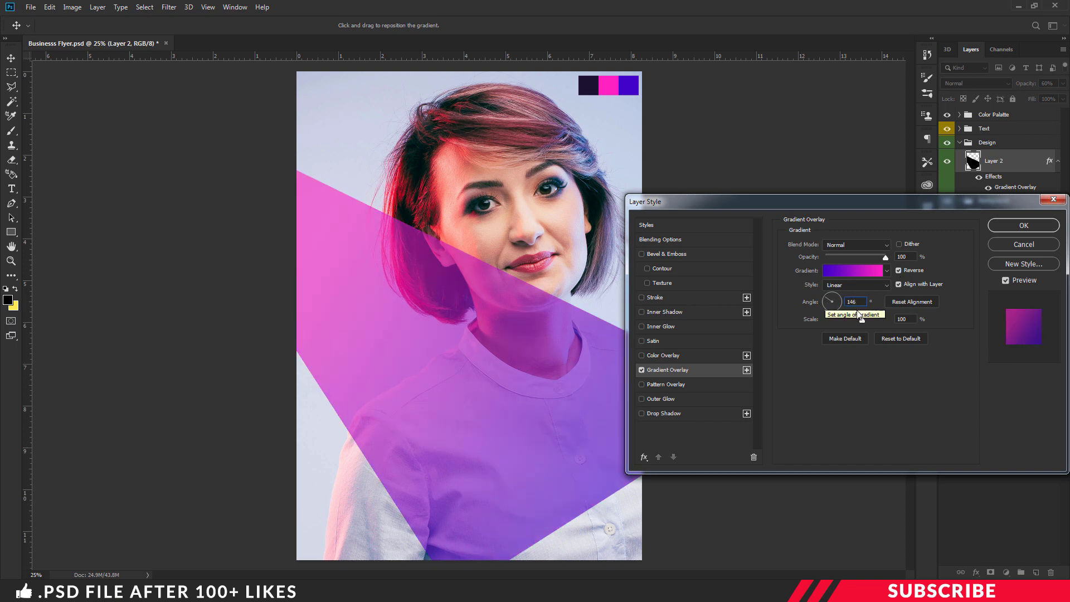
key("Tab")
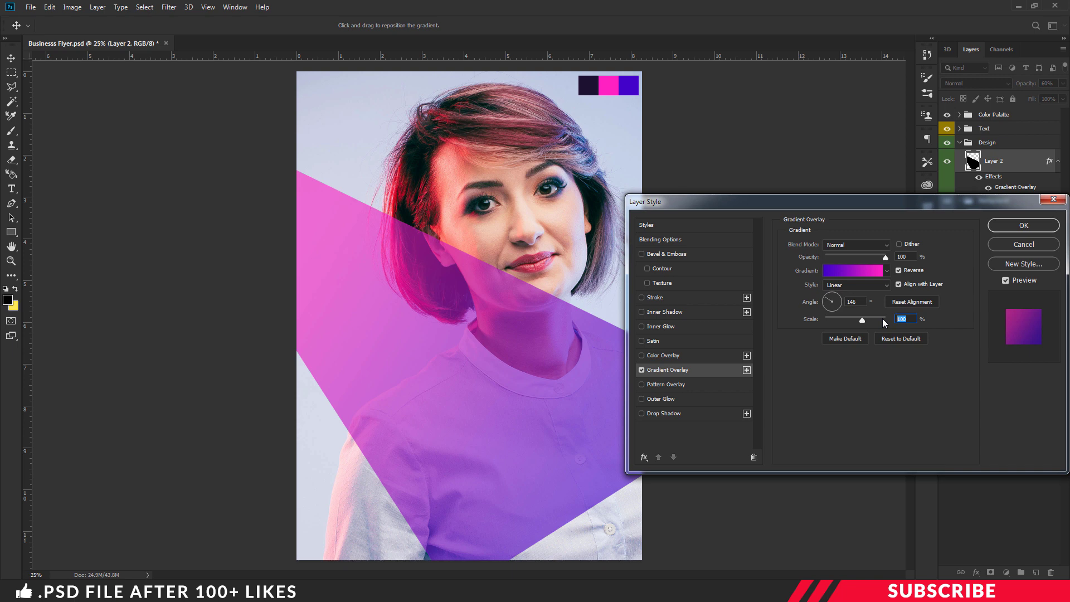
type("98")
key("Return")
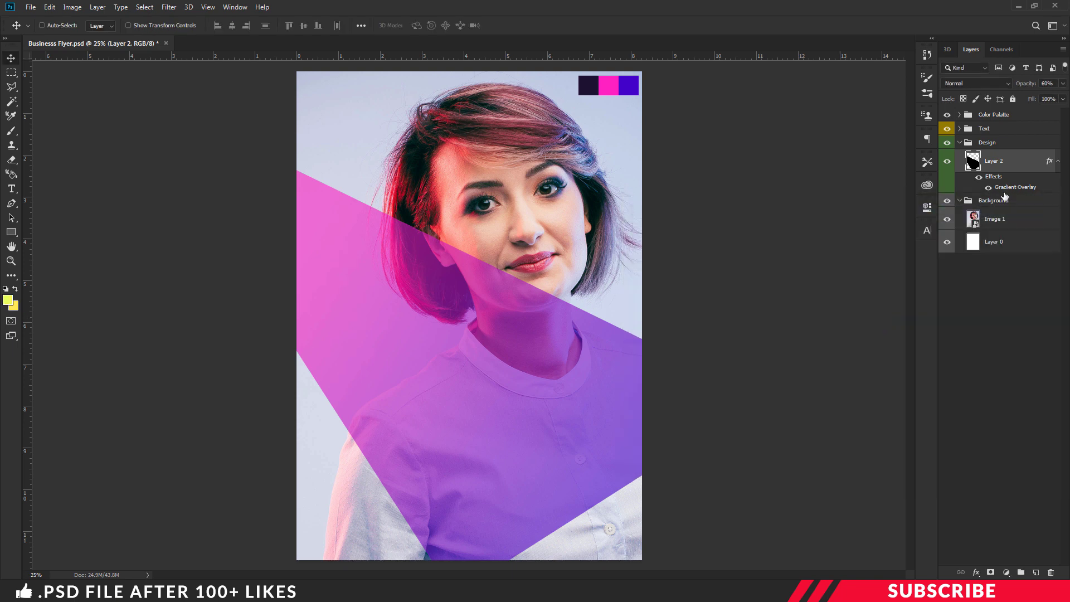
Step: Add a new layer and make the palette's dark purple the foreground colour
left_click(1037, 573)
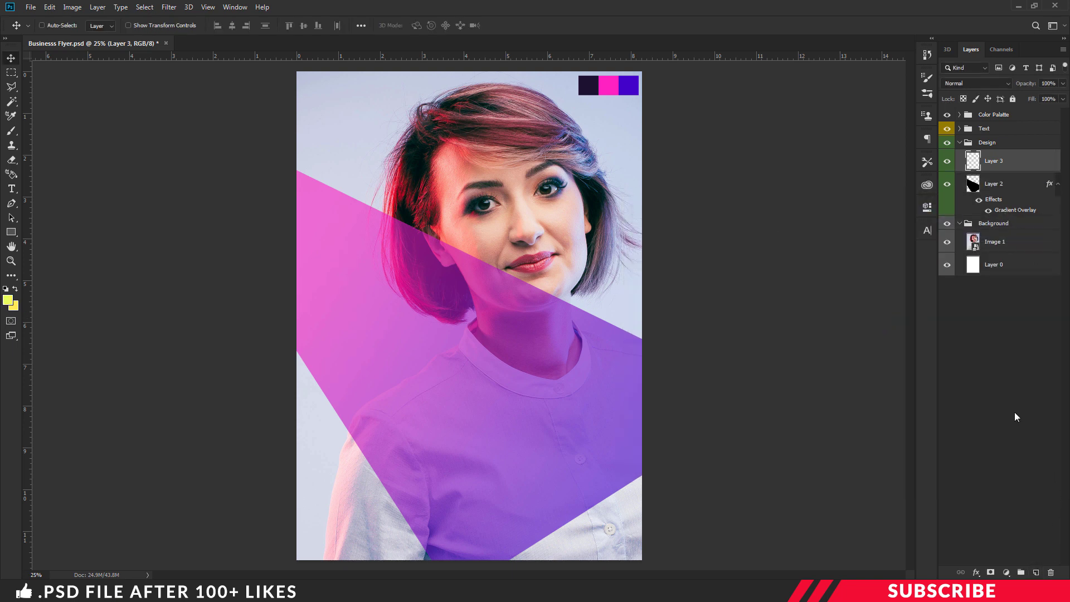
key("i")
left_click(8, 301)
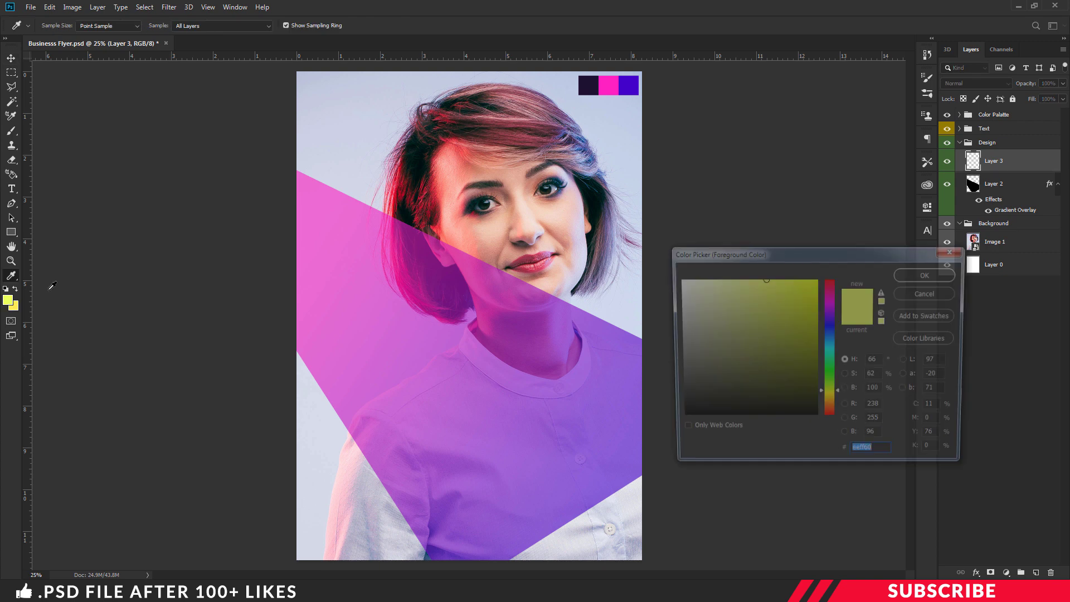
left_click(593, 89)
left_click(930, 274)
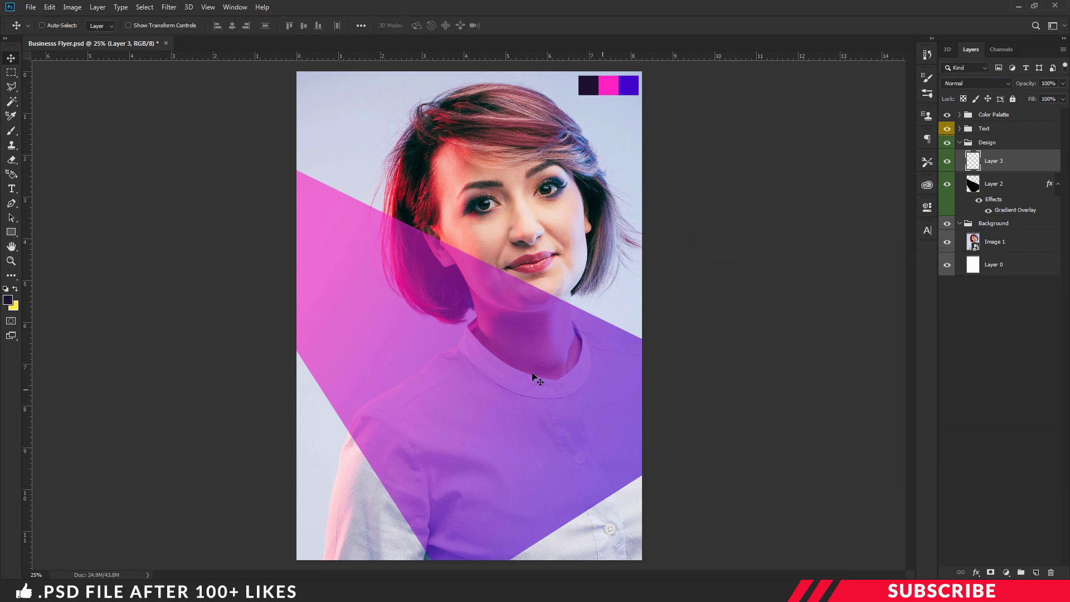
key("v")
Step: Fill a slanted dark purple polygon rising from the bottom centre, then add a layer above the triangle
right_click(12, 87)
left_click(70, 96)
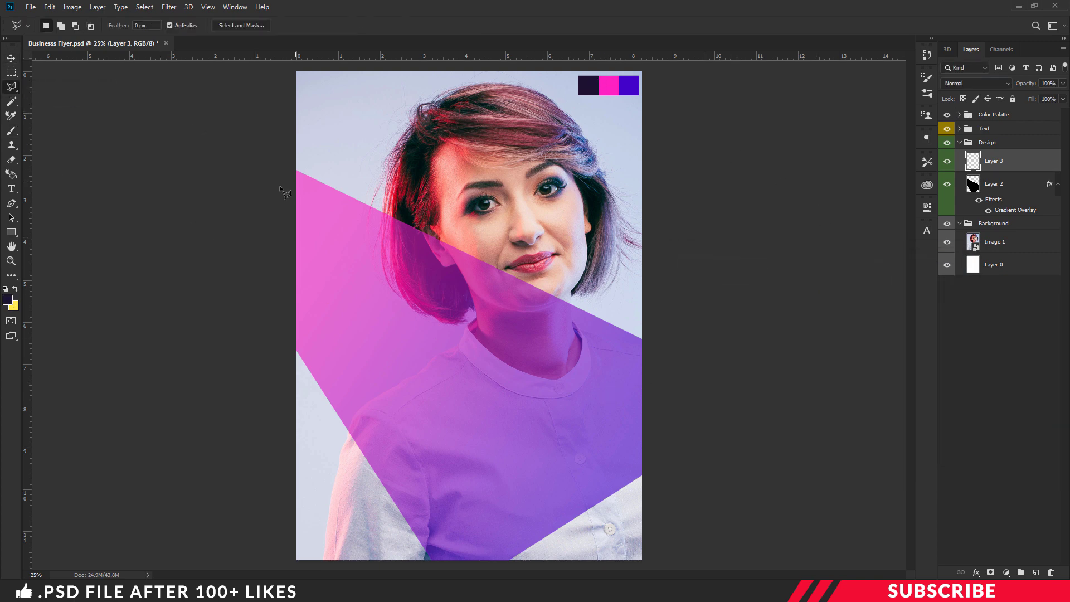
key("ctrl+minus")
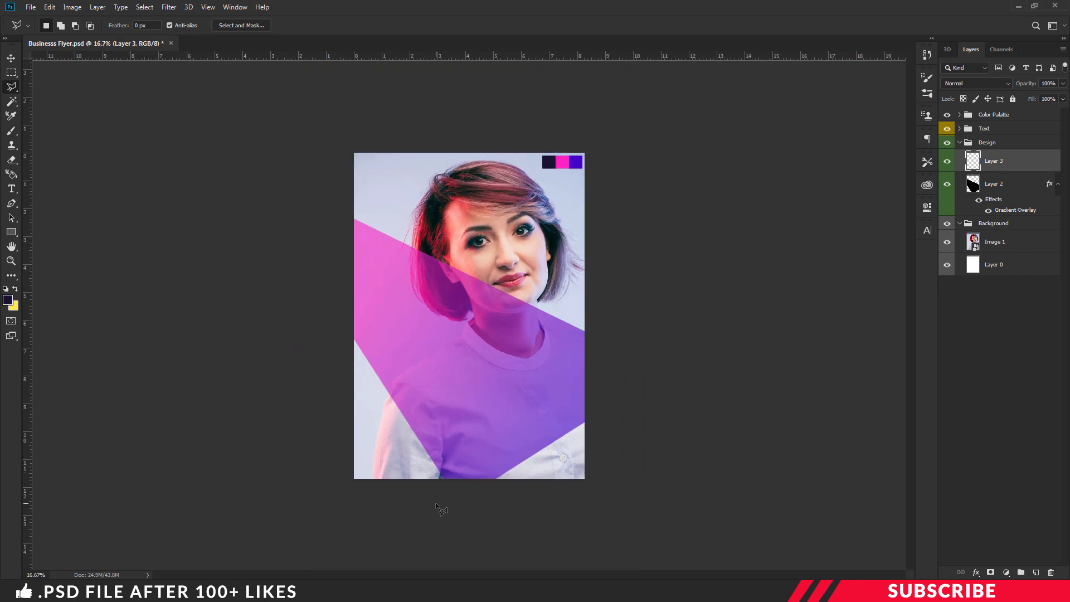
left_click(436, 503)
left_click(437, 399)
left_click(548, 292)
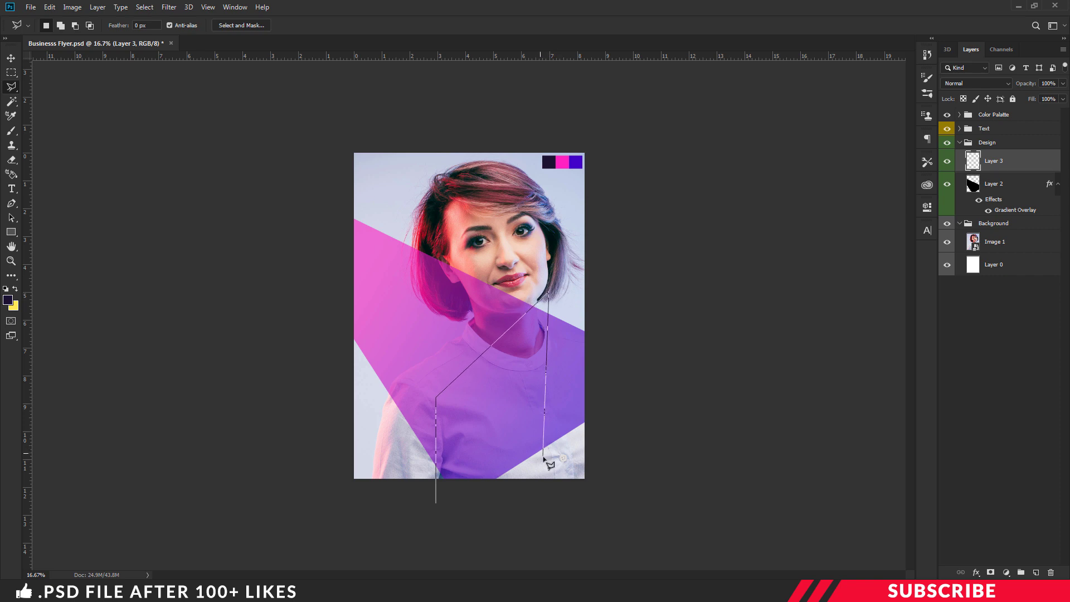
left_click(545, 461)
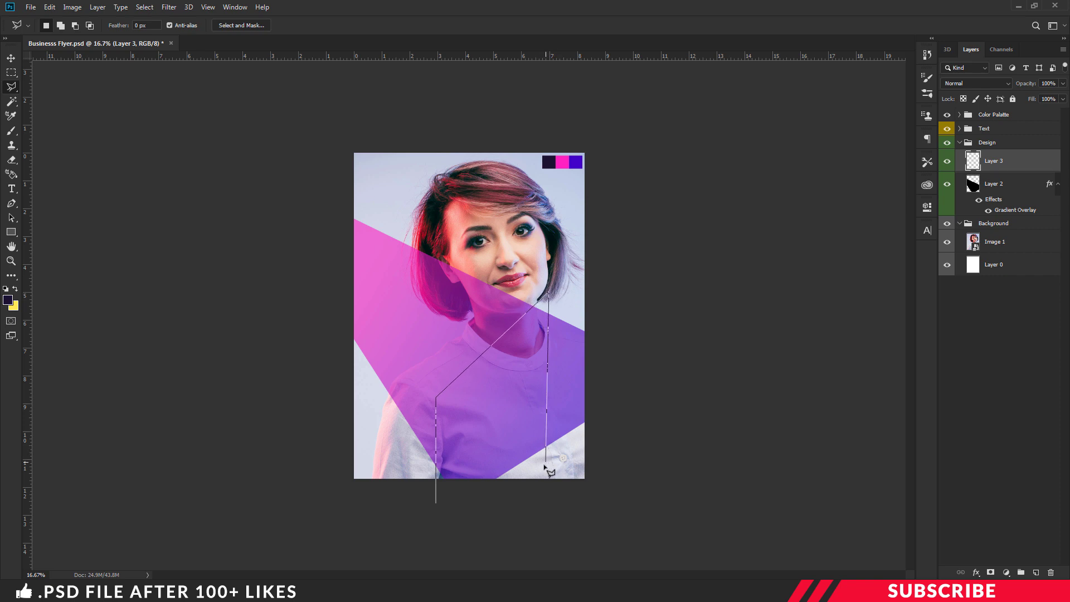
left_click(447, 524)
left_click(437, 504)
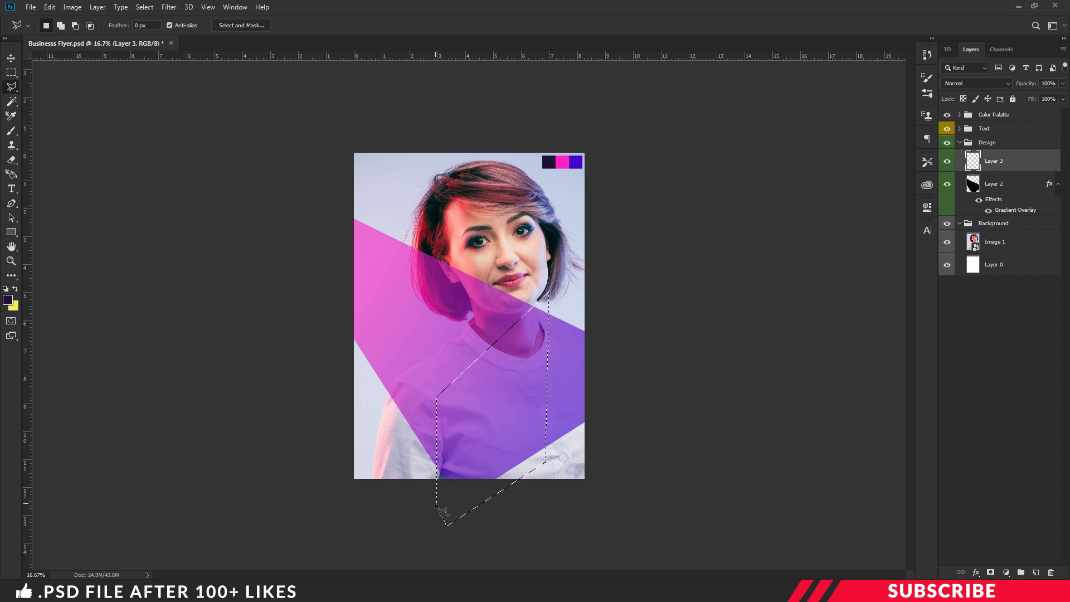
key("alt+BackSpace")
key("ctrl+d")
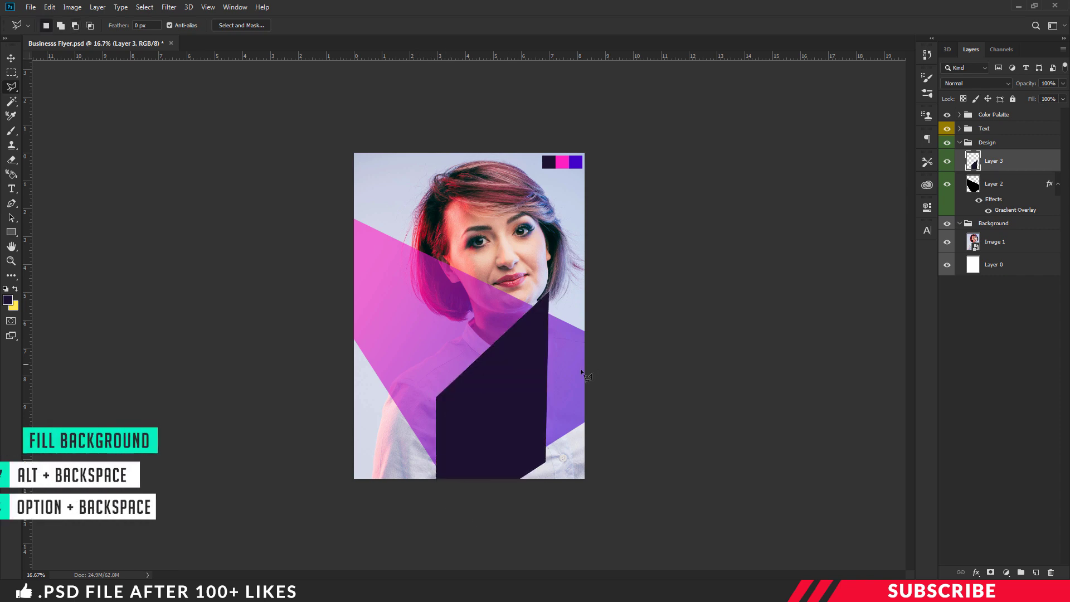
key("ctrl+plus")
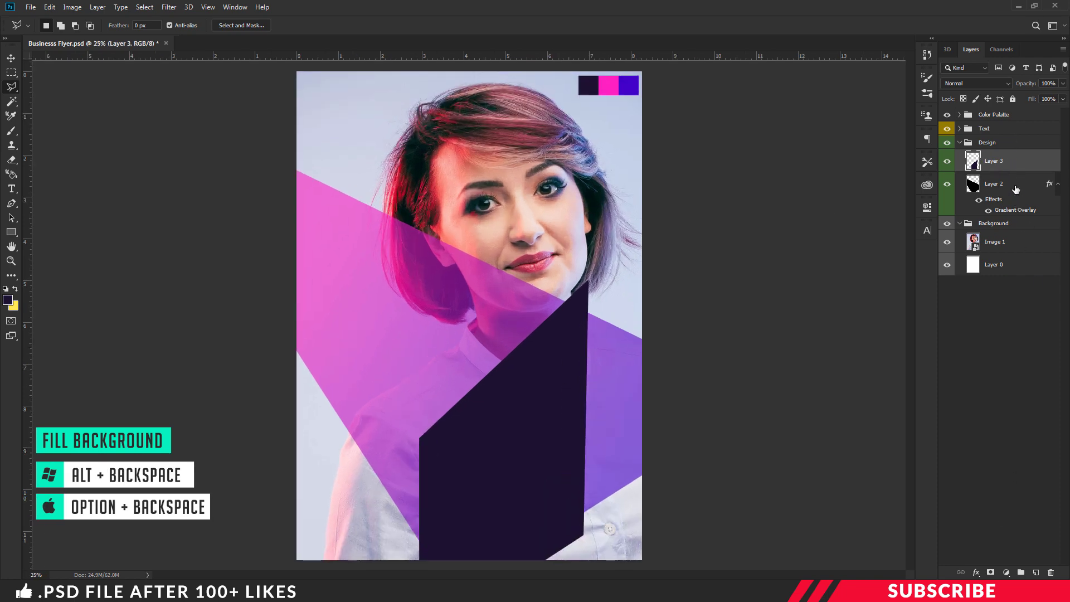
left_click(1012, 184)
left_click(1036, 573)
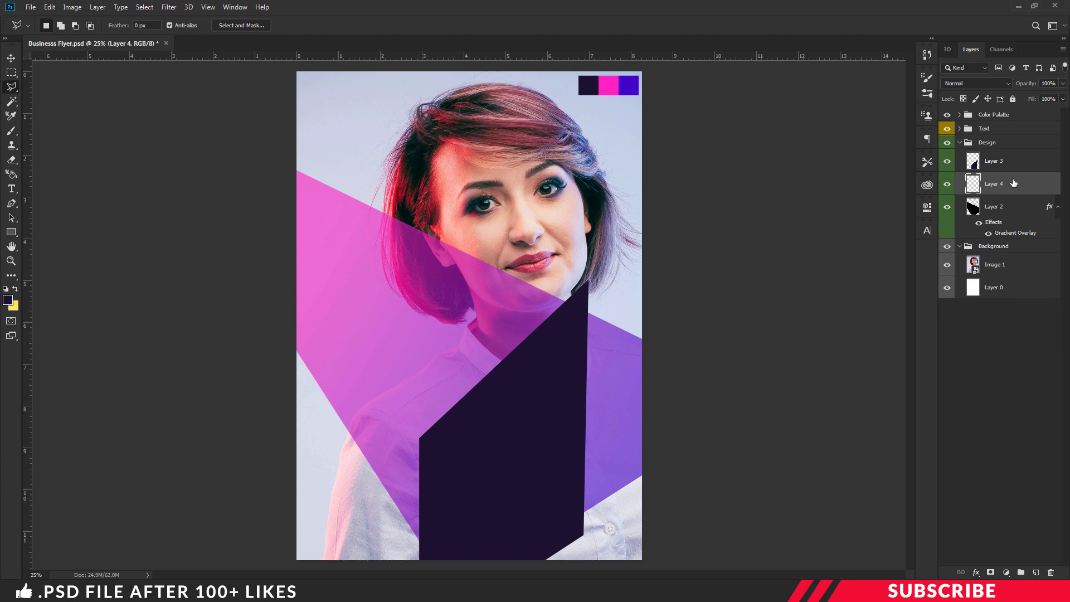
Step: Set the foreground colour to white (ffffff)
left_click(8, 301)
type("ffffff")
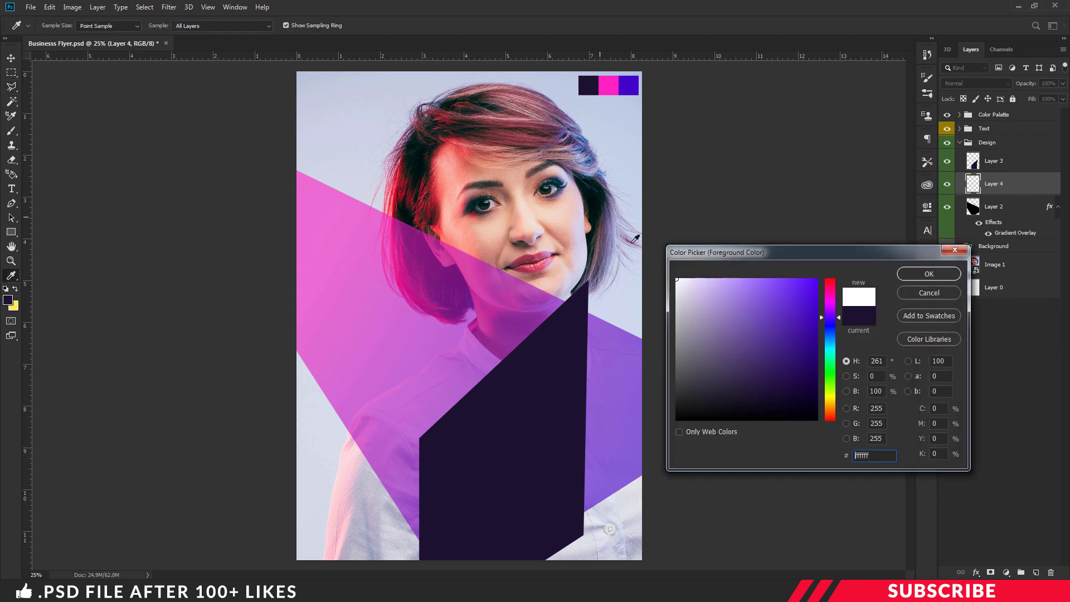
left_click(918, 274)
Step: Draw a rectangle over the flyer's lower middle and reduce its fill to 0%
left_click_drag(11, 232, 111, 231)
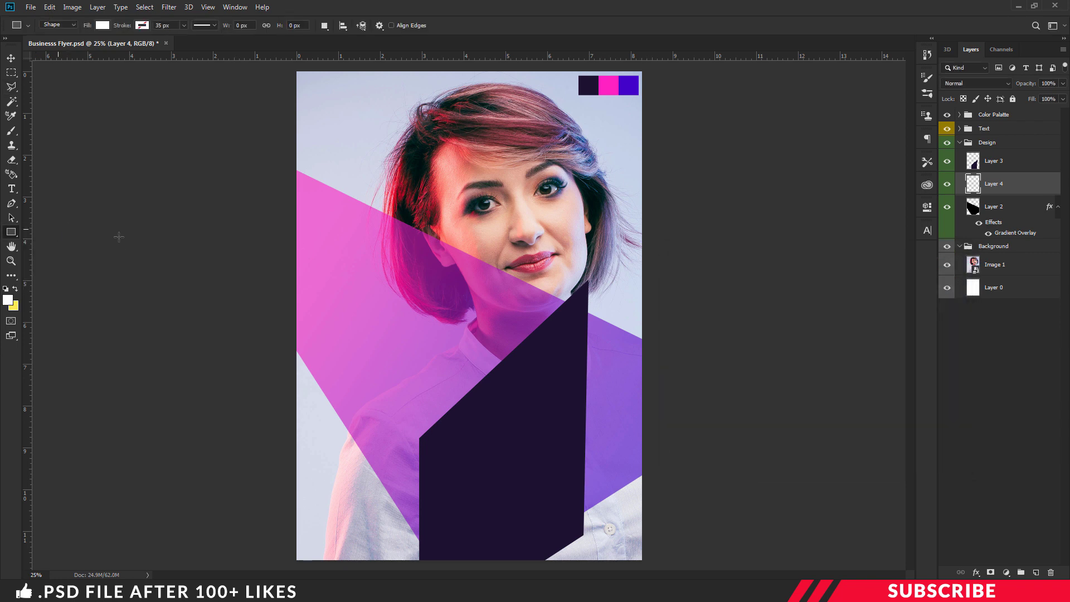
left_click_drag(428, 350, 599, 564)
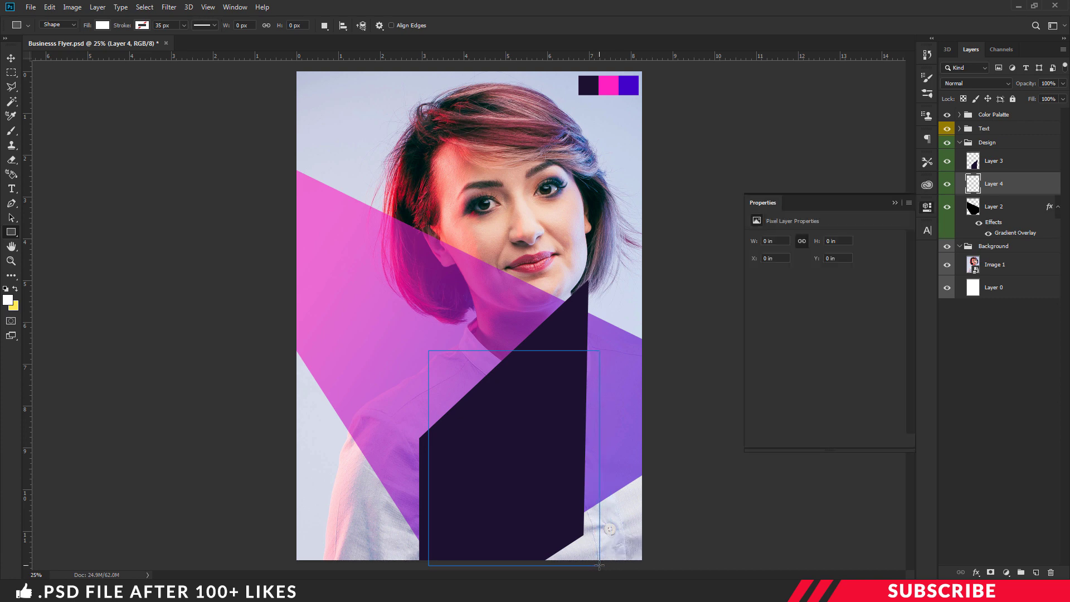
key("Return")
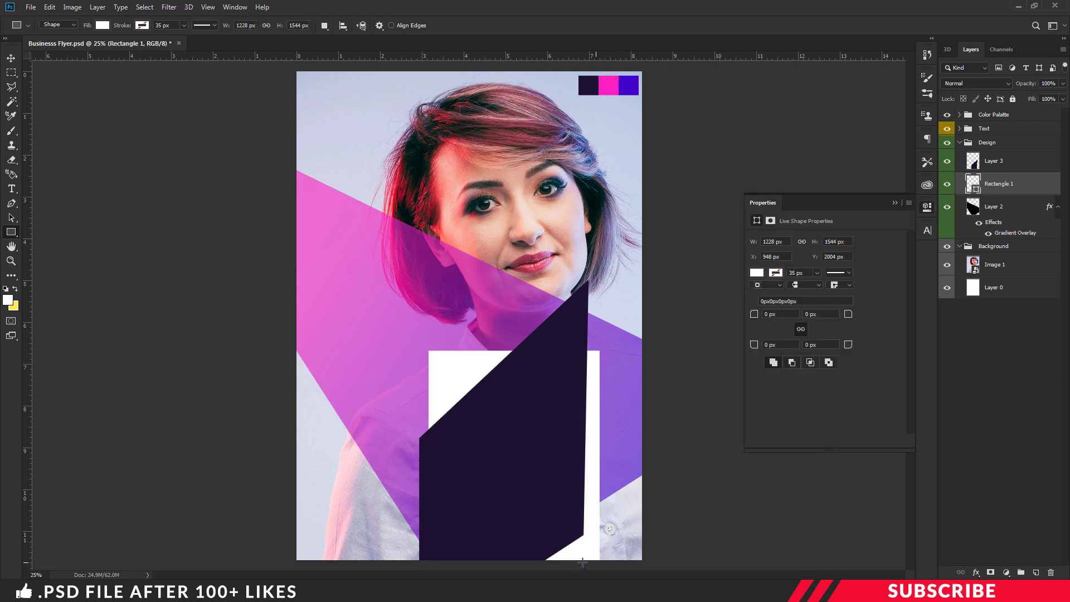
left_click(928, 208)
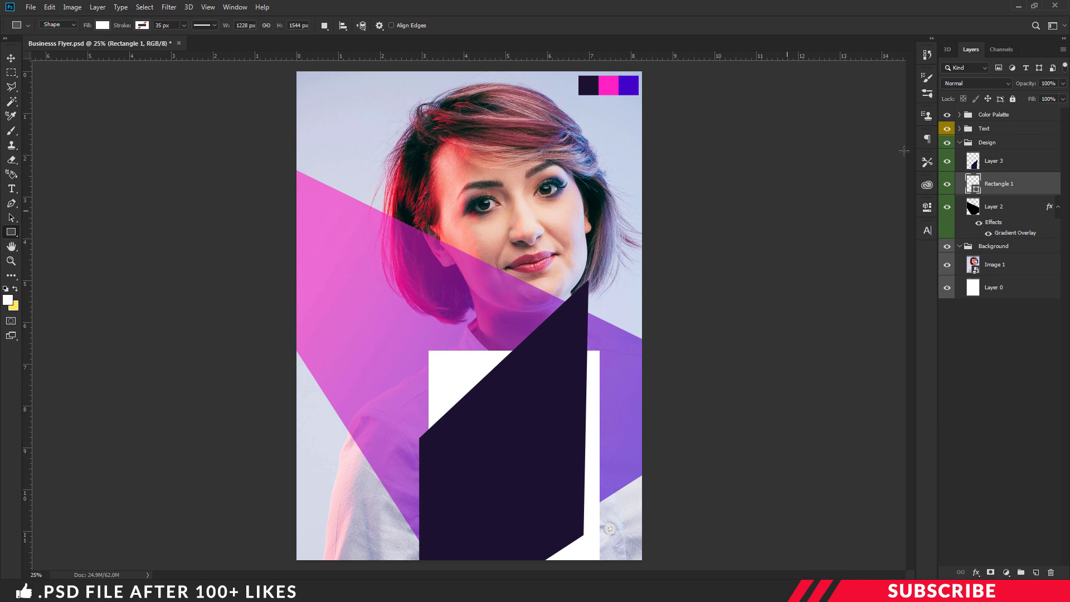
left_click_drag(1031, 99, 961, 98)
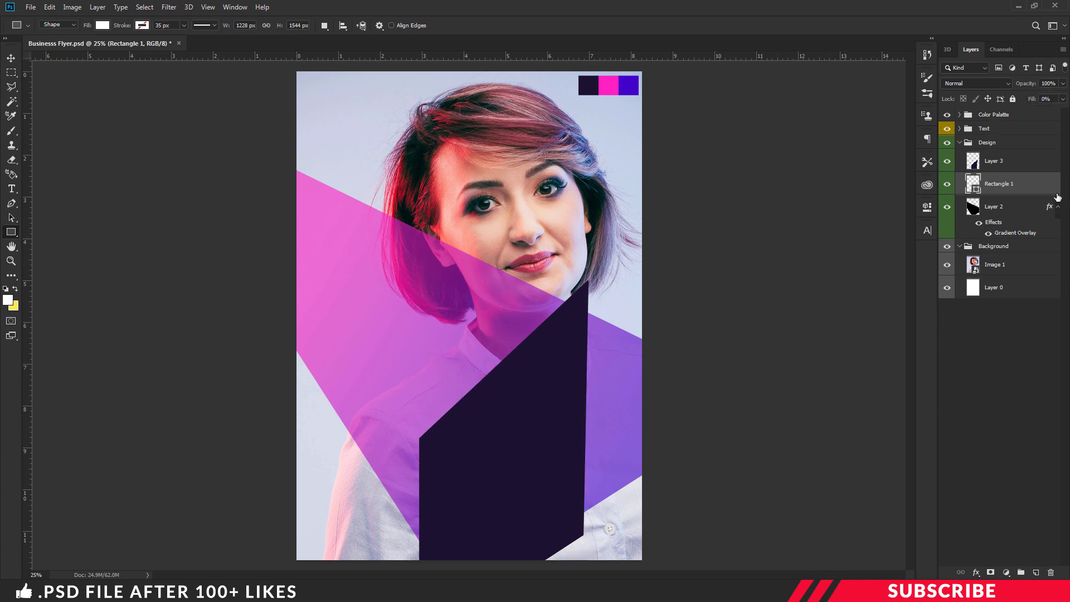
right_click(1006, 185)
Step: Add a white (ffffff) 5 px Stroke positioned Inside to Rectangle 1
left_click(917, 124)
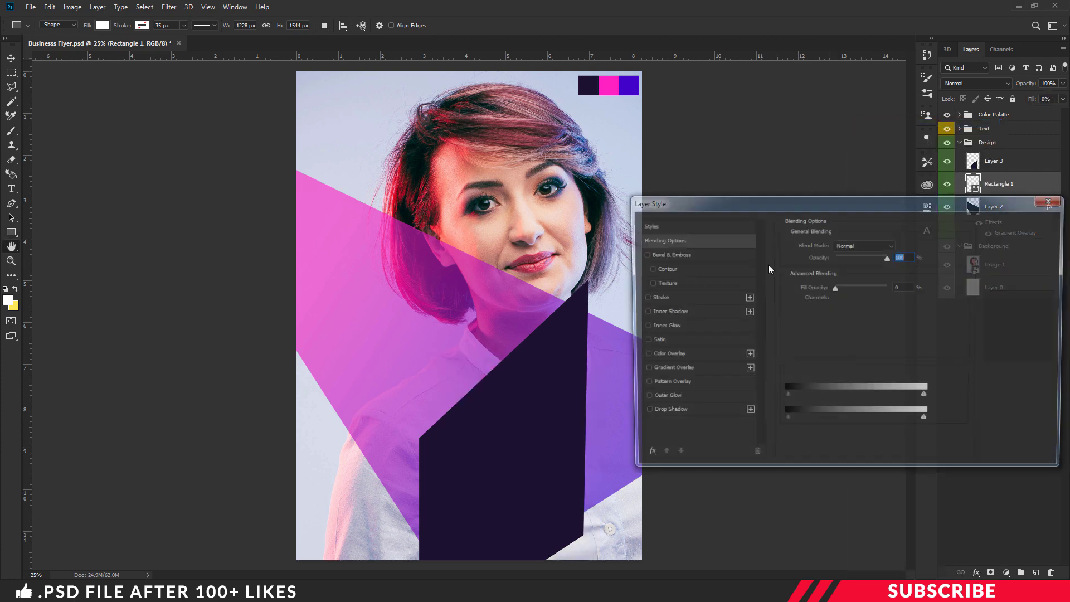
left_click(642, 298)
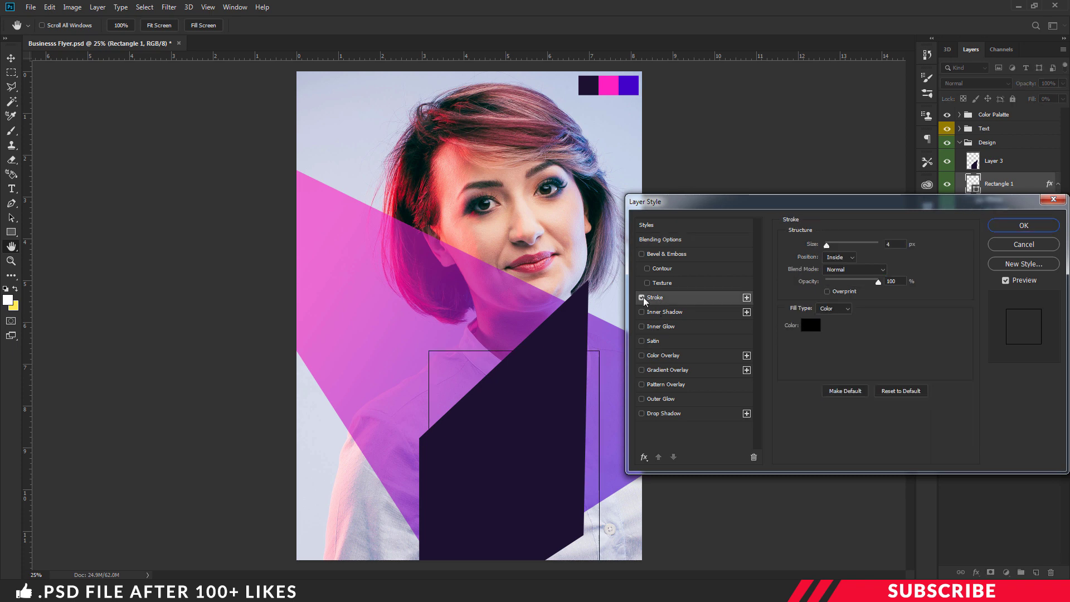
left_click(811, 326)
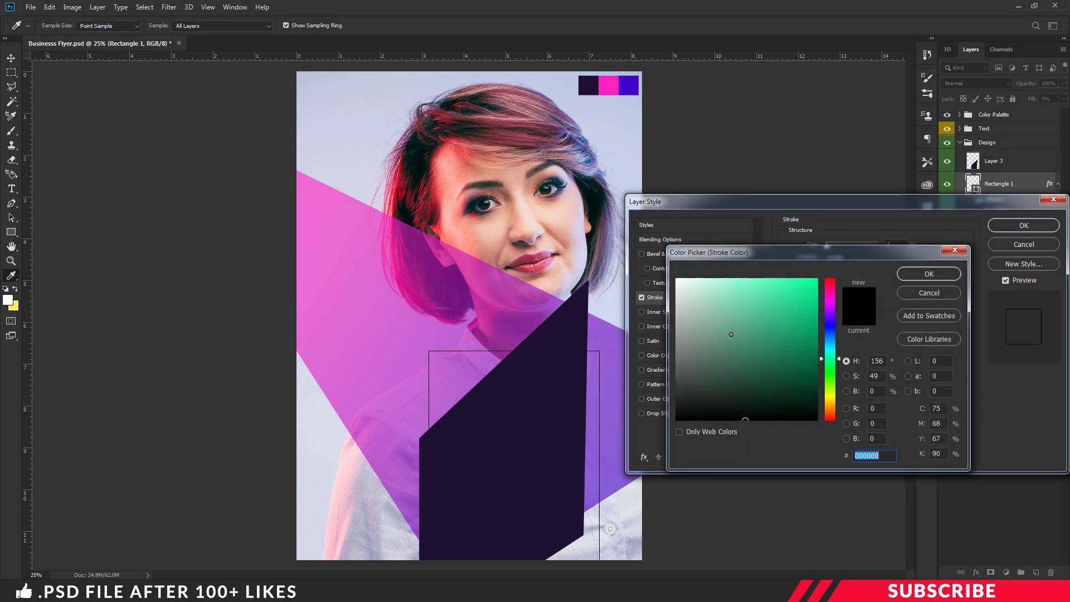
type("ffffff")
left_click(907, 274)
left_click(880, 244)
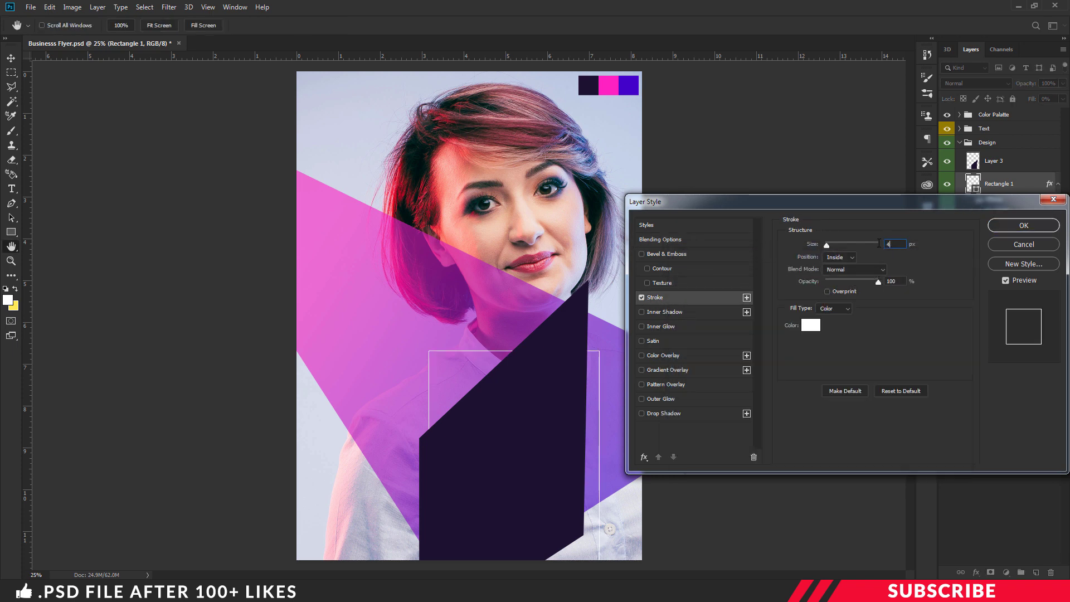
type("5")
left_click(851, 260)
left_click(879, 283)
left_click(1016, 229)
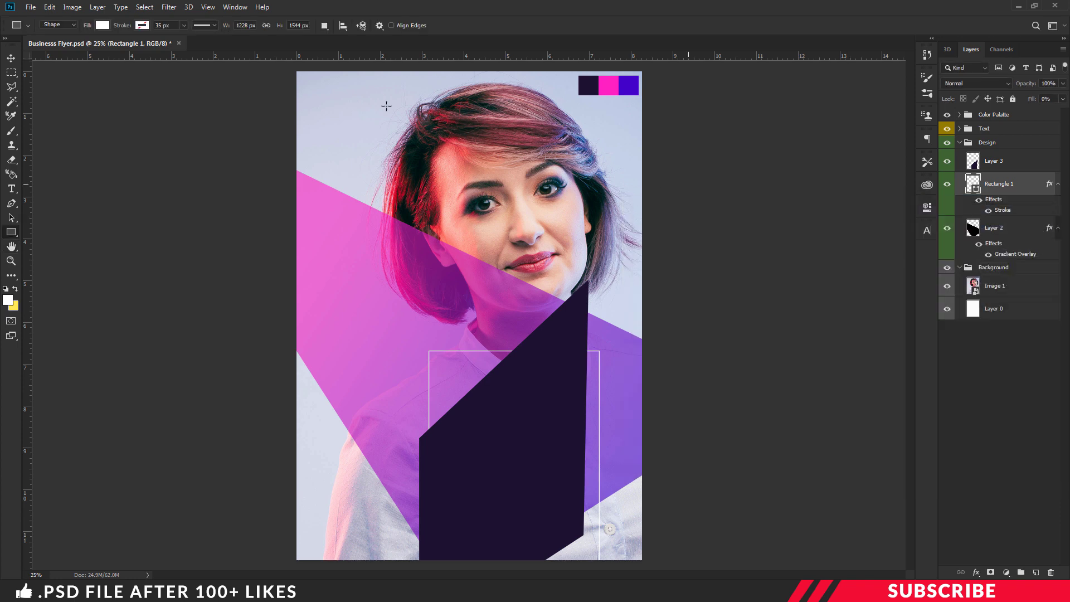
Step: Add a new empty layer above the Text group, keeping white as the text colour
left_click(11, 61)
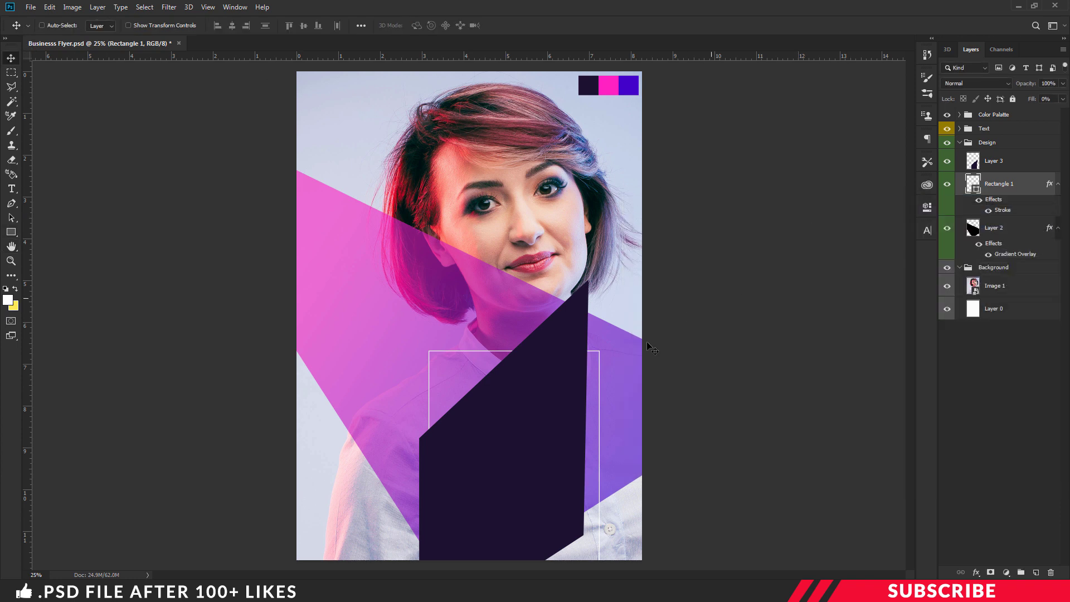
left_click(998, 129)
left_click(1036, 572)
key("t")
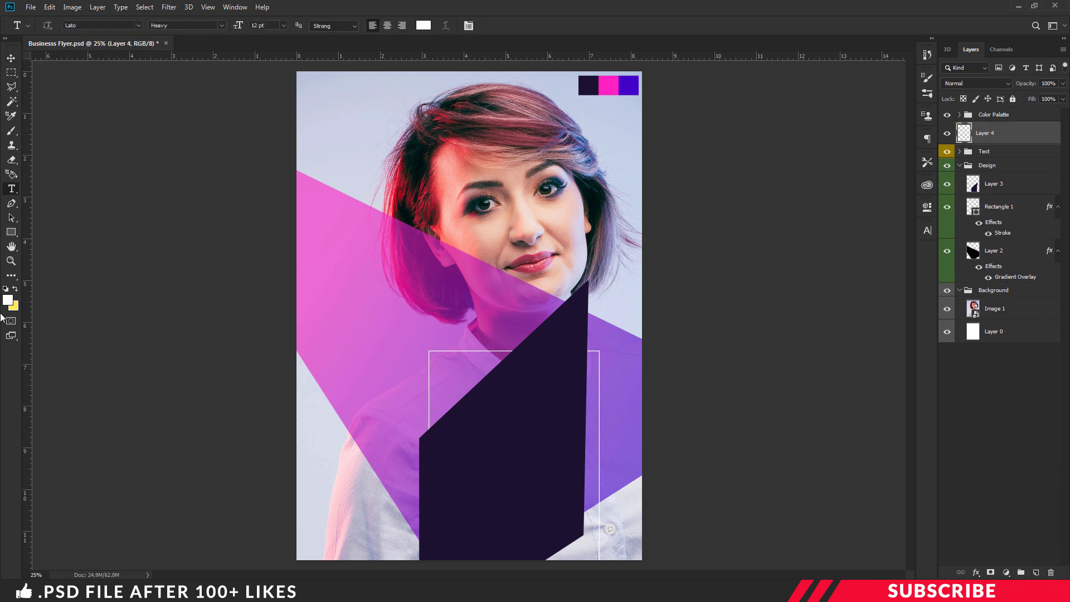
left_click(8, 301)
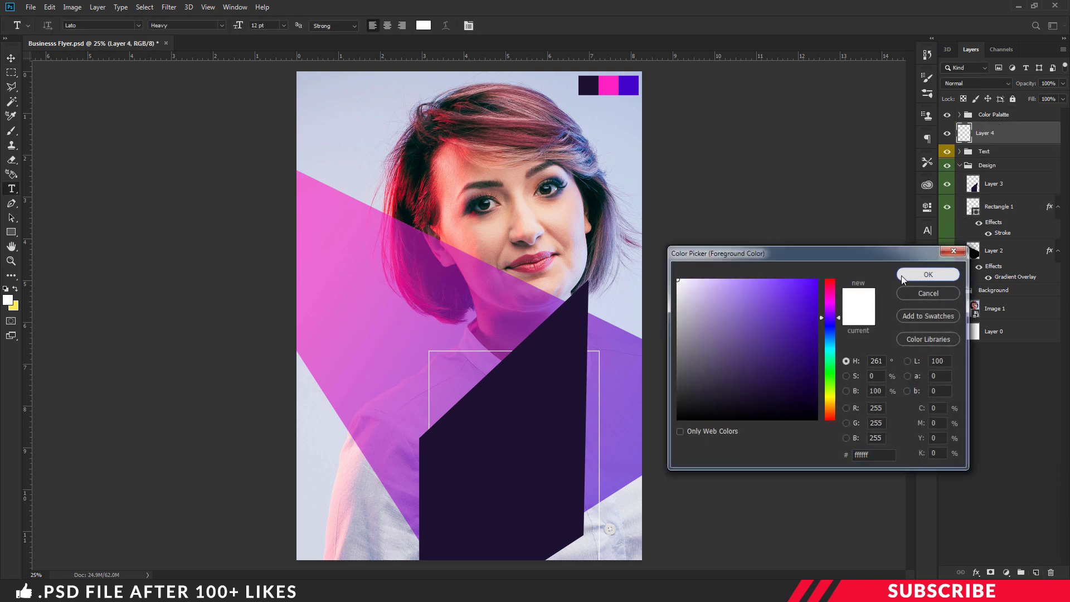
left_click(939, 275)
type("40")
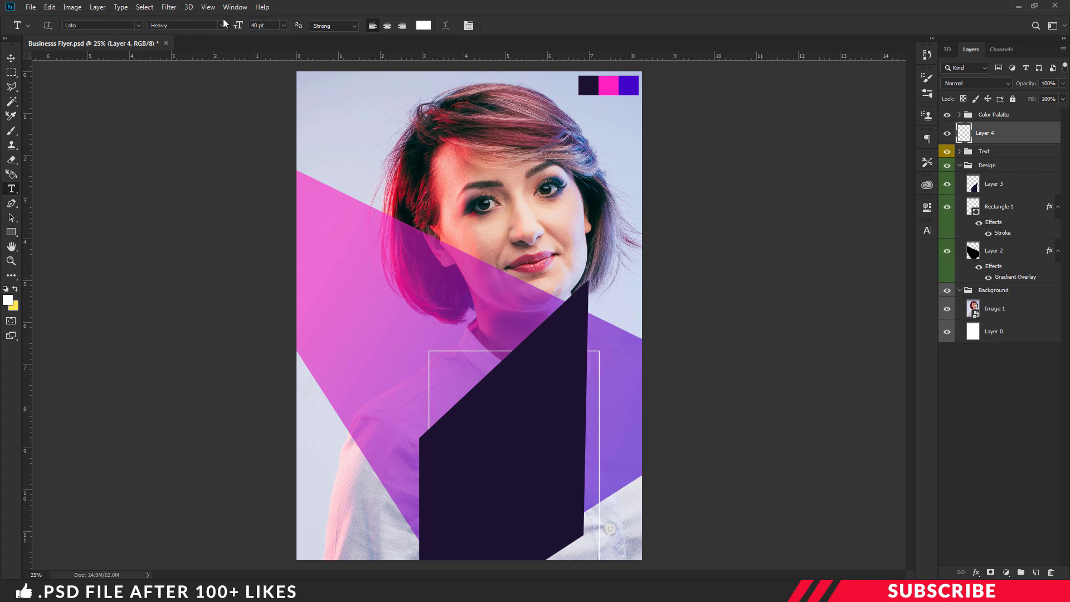
Step: Type the white BUSINESS, NEWSLETTER and VER 2.0 title lines on the dark shape
left_click(473, 417)
type("business")
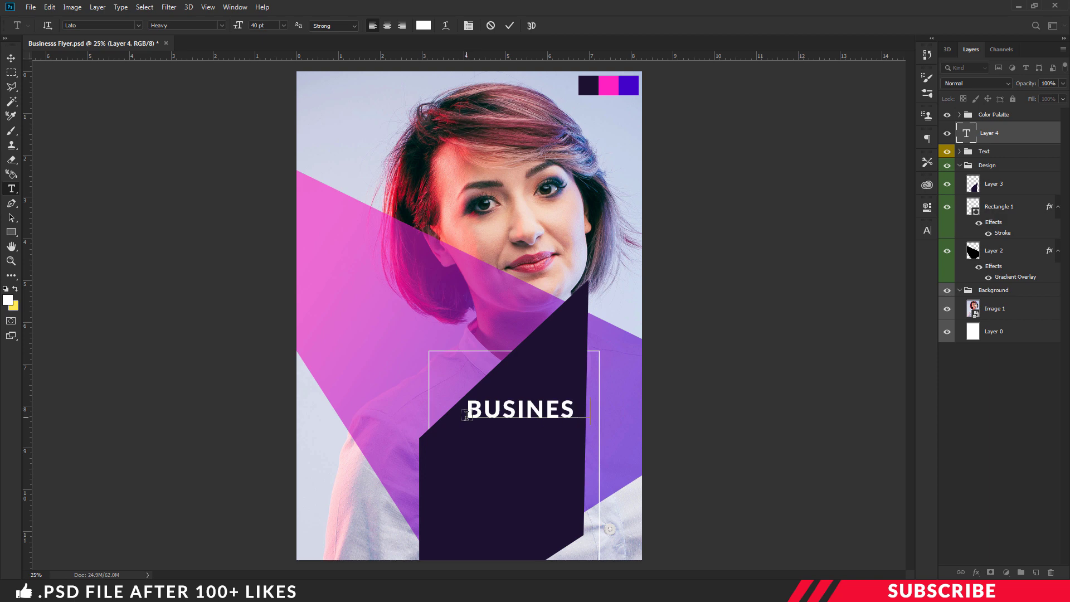
key("ctrl+Return")
mouse_move(509, 413)
left_mouse_down()
mouse_move(485, 404)
mouse_move(496, 431)
mouse_move(534, 463)
left_mouse_up()
type("newsletter")
key("ctrl+Return")
type("ver 2.0")
key("ctrl+Return")
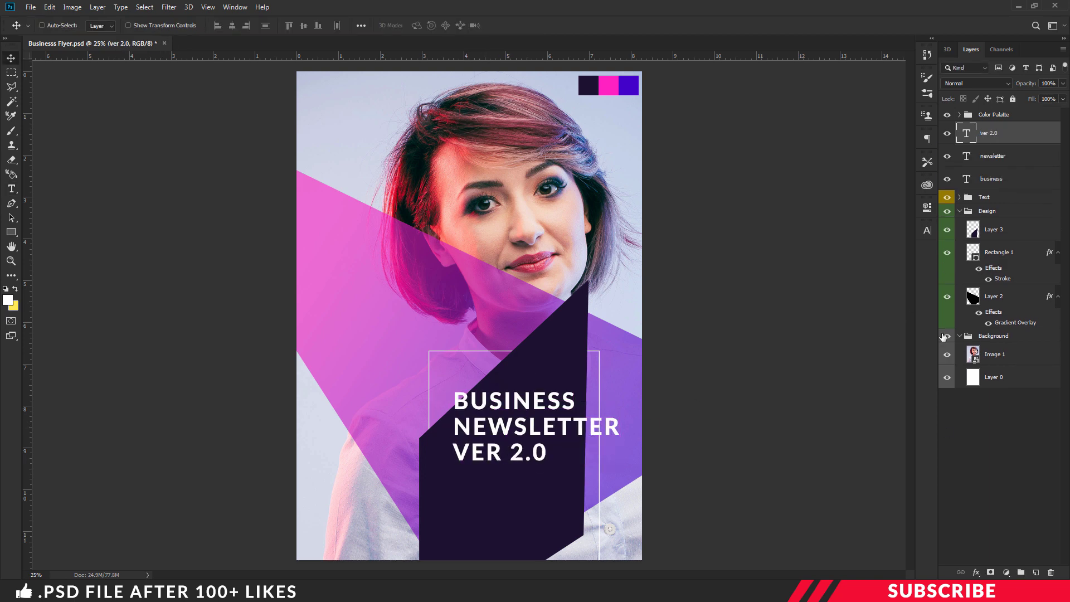
left_click(1036, 572)
left_click(11, 276)
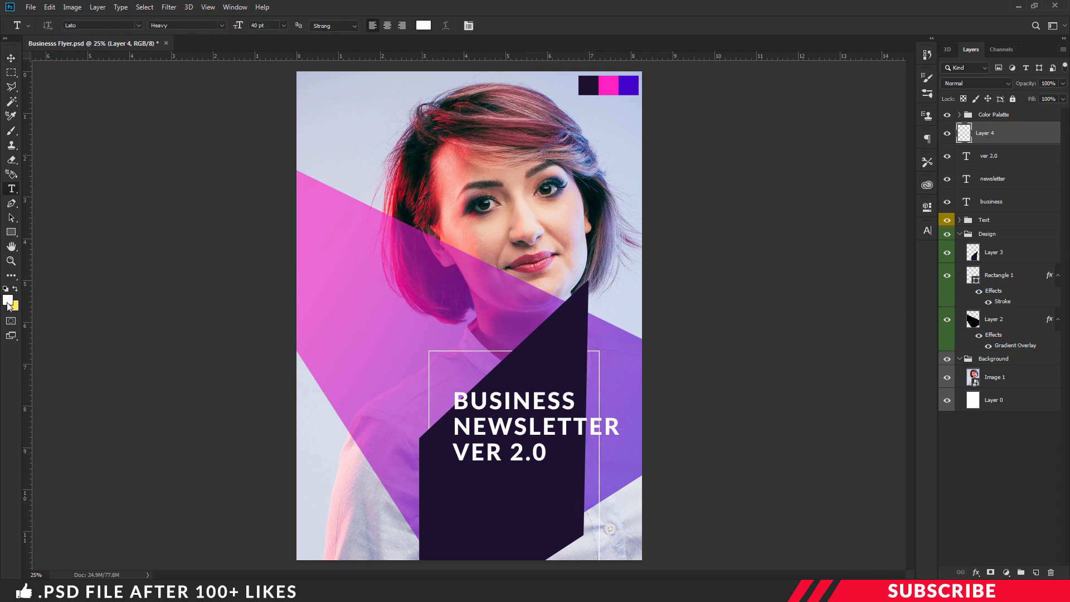
left_click(7, 301)
left_click(609, 90)
left_click(929, 274)
key("t")
left_click(446, 531)
type("www.yoursite.com")
key("ctrl+Return")
key("v")
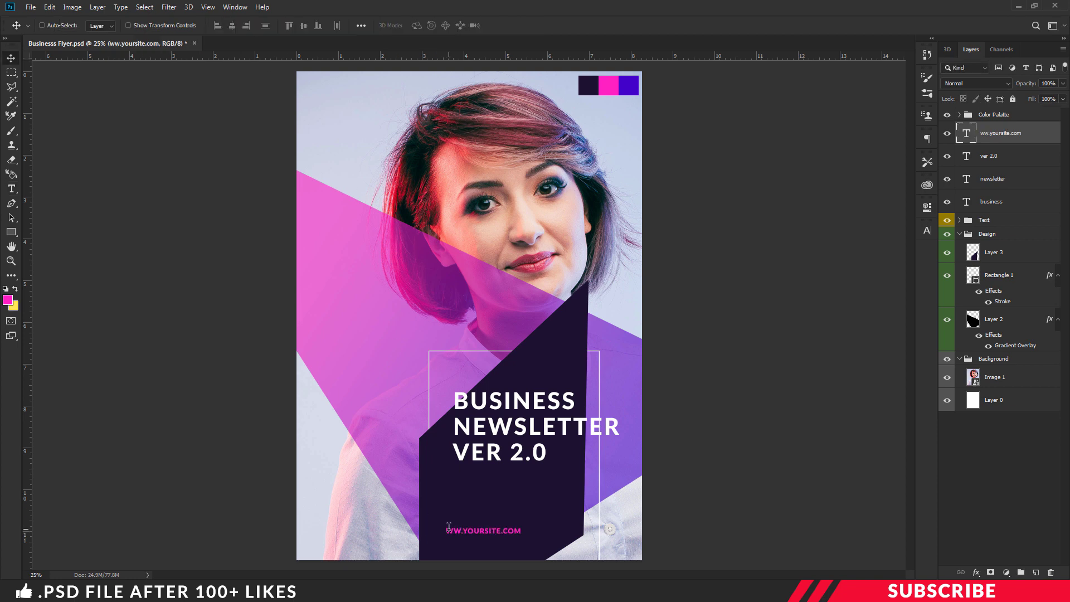
left_click_drag(564, 394, 580, 394)
key("ctrl+minus")
key("ctrl+plus")
Step: Place the QR-Code image in the Background group, shrunk to a small square at bottom-left
left_click_drag(784, 219, 741, 140)
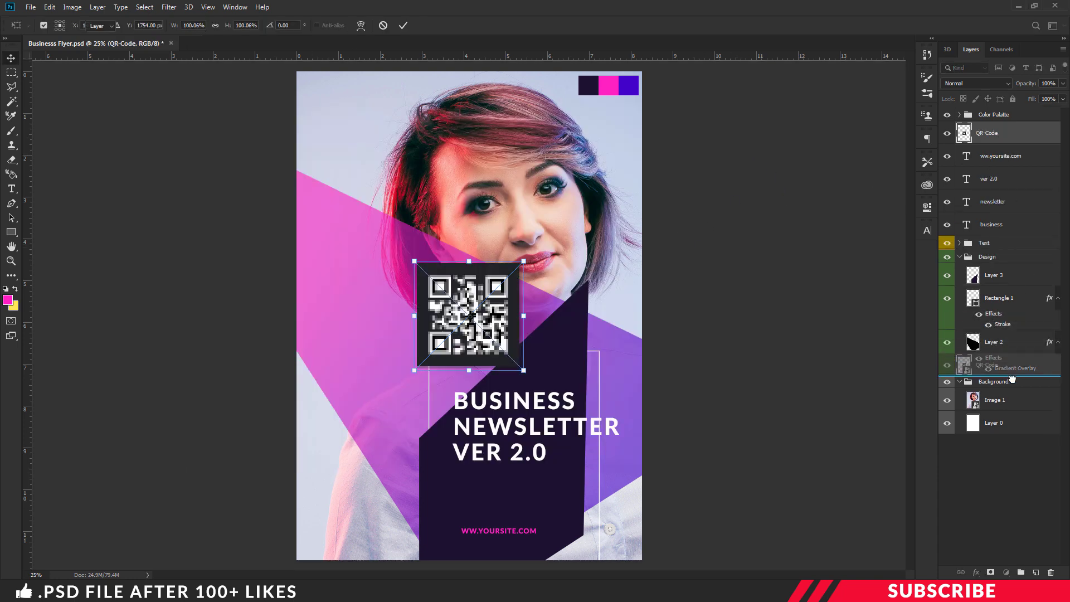
left_click_drag(1022, 203, 995, 390)
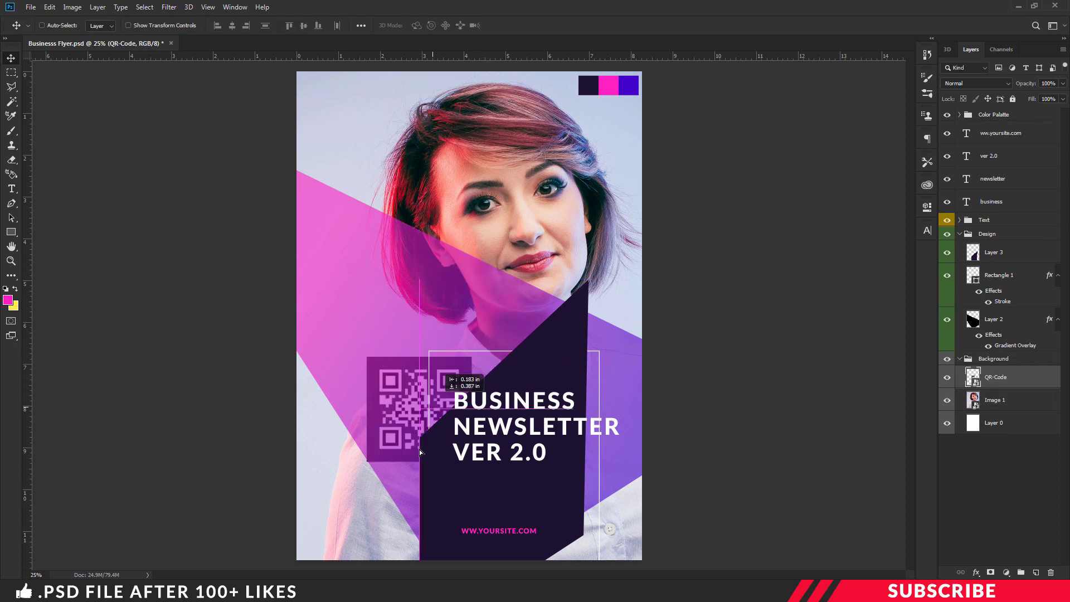
left_click_drag(487, 319, 412, 491)
key("ctrl+t")
left_click_drag(449, 541, 366, 460)
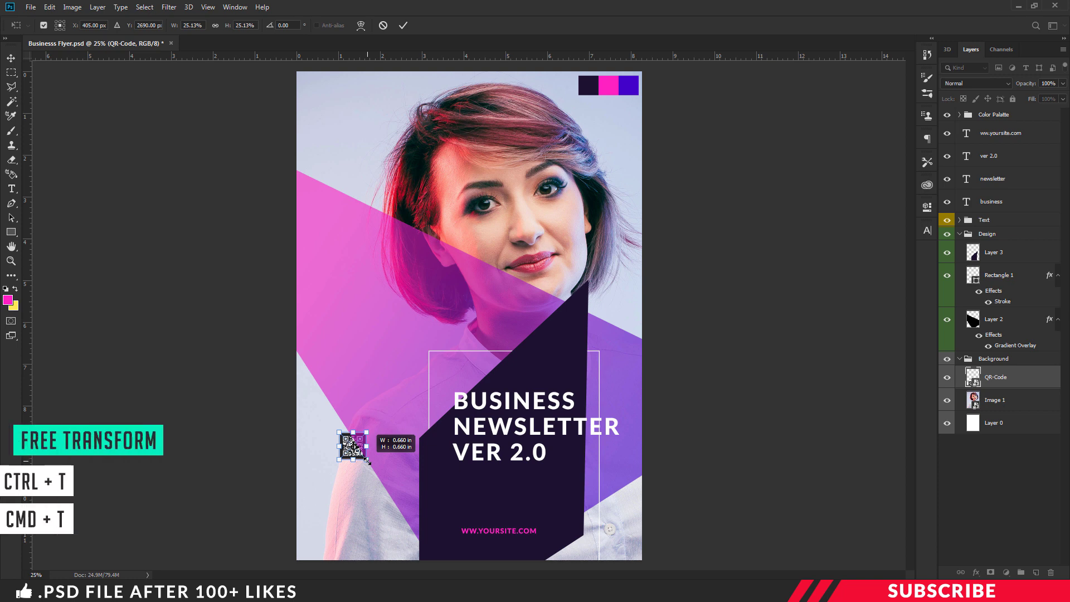
key("Return")
mouse_move(354, 445)
left_mouse_down()
mouse_move(353, 505)
mouse_move(338, 519)
left_mouse_up()
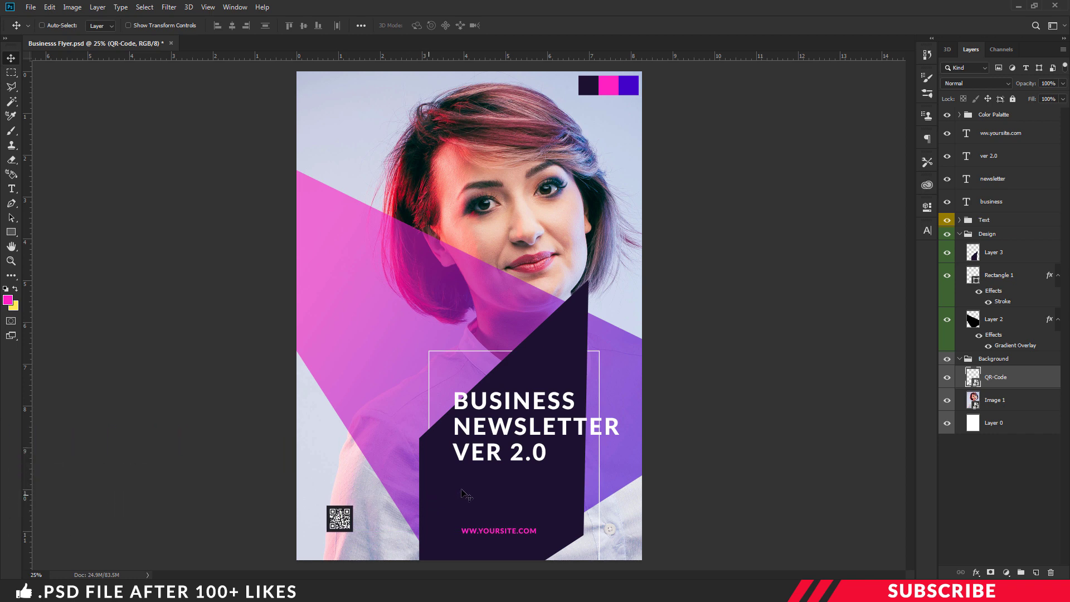
Step: Give the QR-Code layer a white 13 px Stroke positioned Inside
right_click(998, 380)
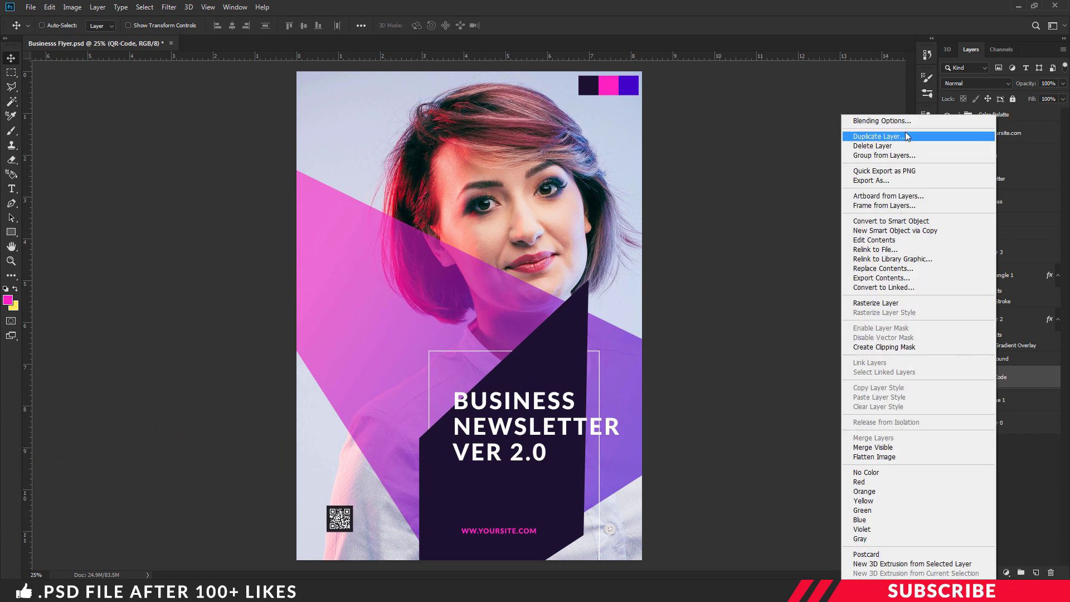
left_click(870, 120)
left_click(659, 296)
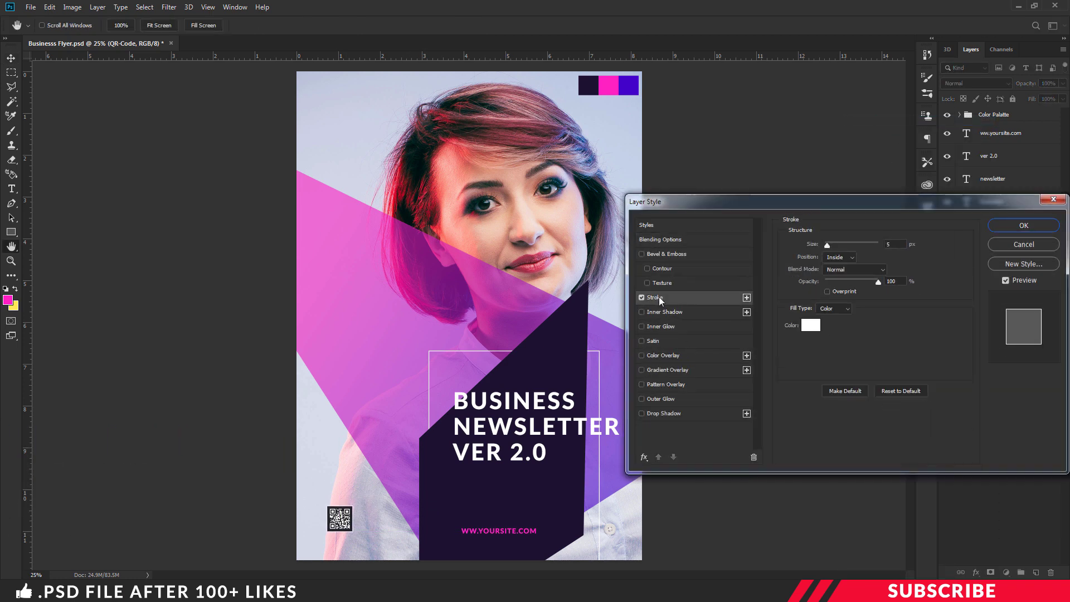
left_click(845, 259)
type("13")
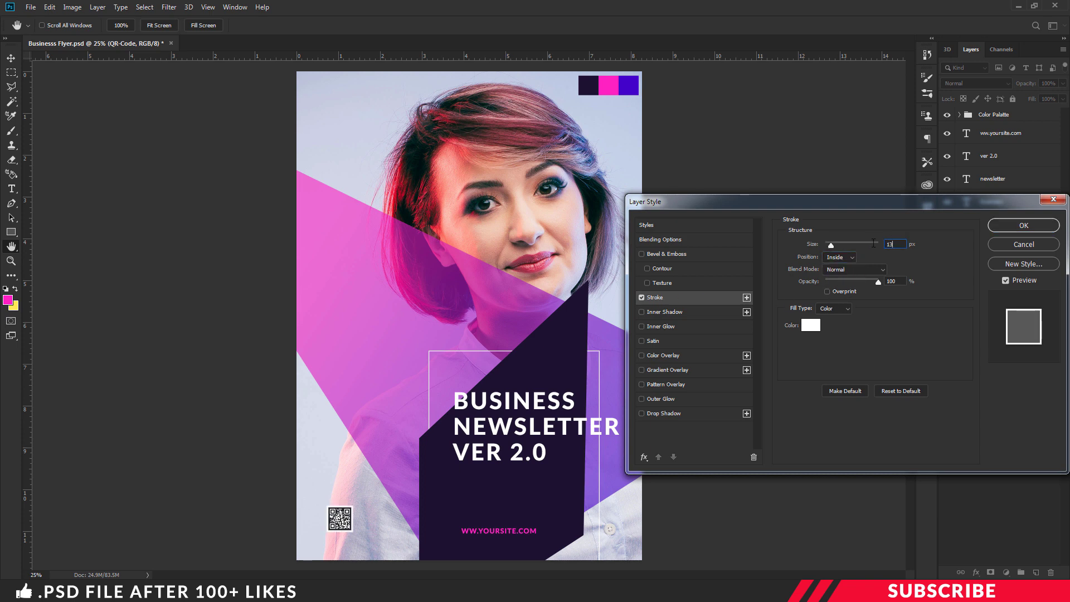
left_click(811, 325)
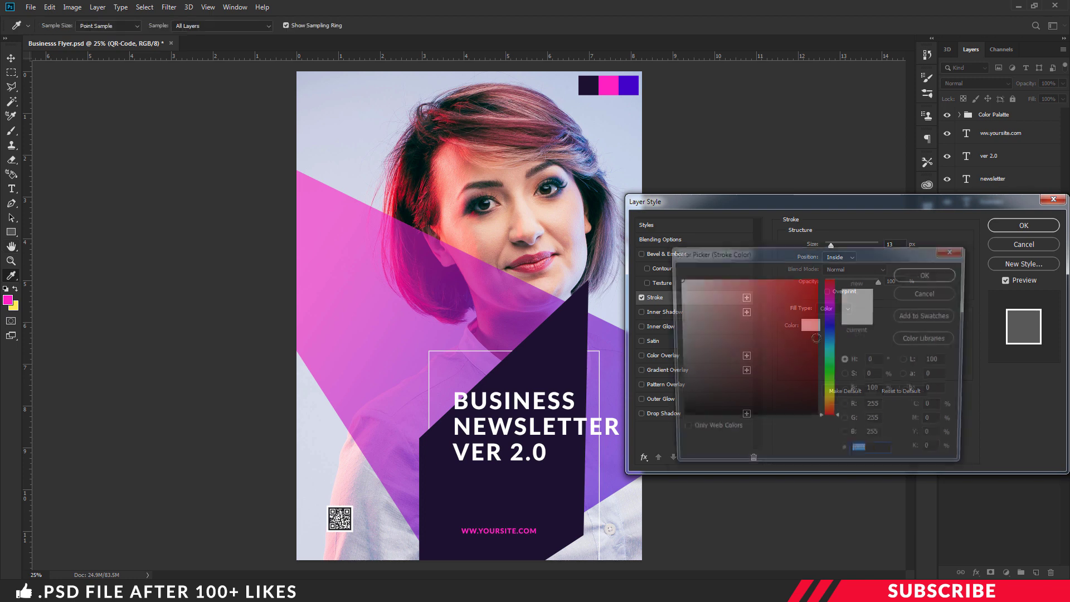
left_click(951, 277)
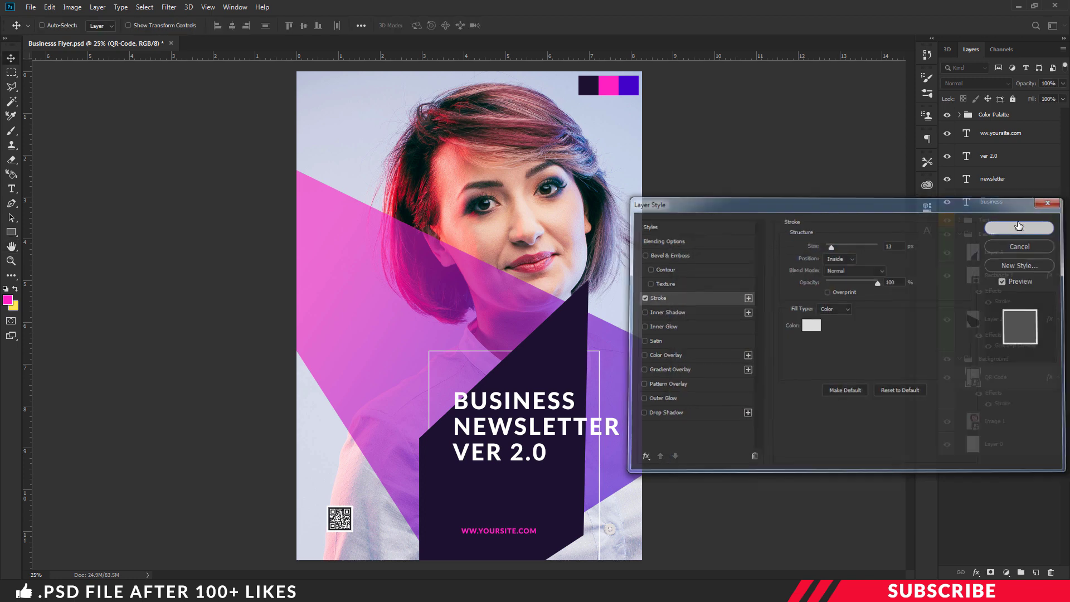
left_click(1020, 225)
Step: Move the title and website text layers into the Text group
left_click(959, 233)
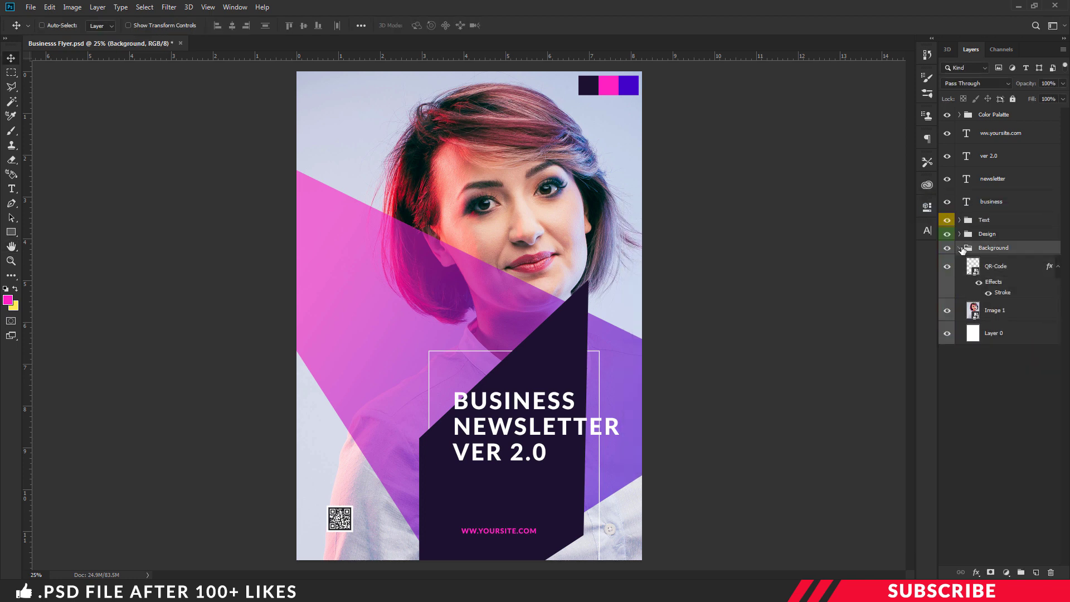
left_click(998, 133)
left_click(998, 201, "shift")
left_click_drag(998, 202, 984, 220)
left_click(959, 129)
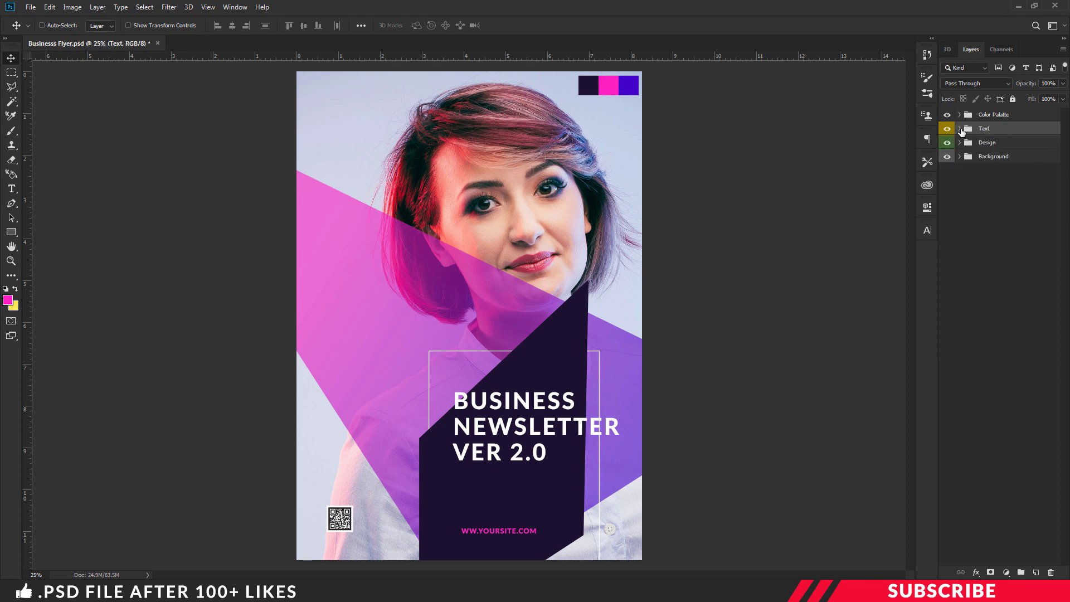
left_click(960, 129)
left_click(999, 148)
Step: Add white body text 'lorium iposiu its mock text' below ABOUT US
left_click(1040, 575)
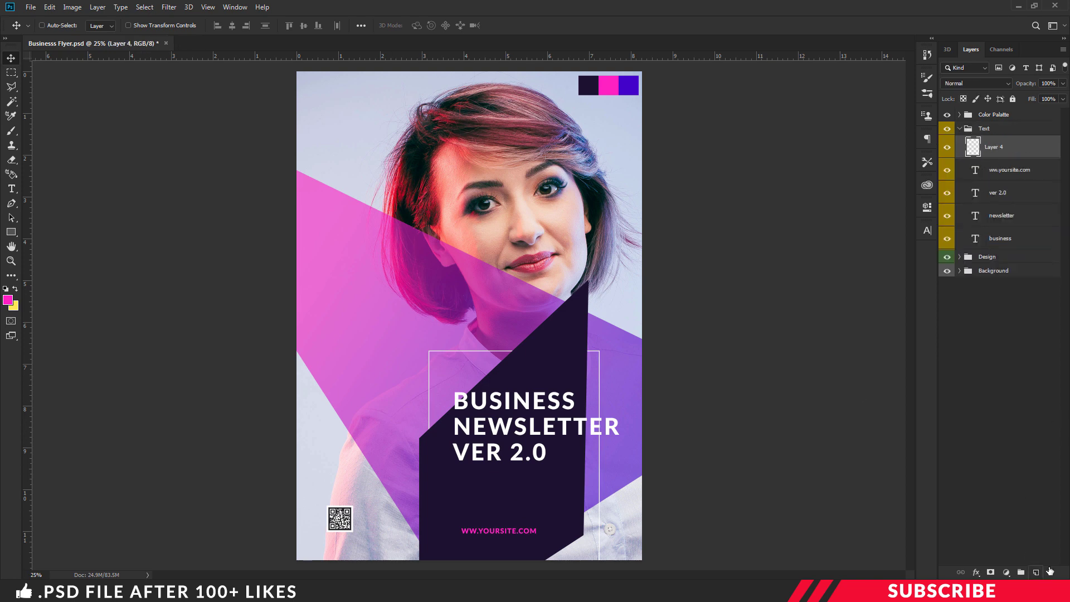
key("t")
left_click(8, 300)
type("ffffff")
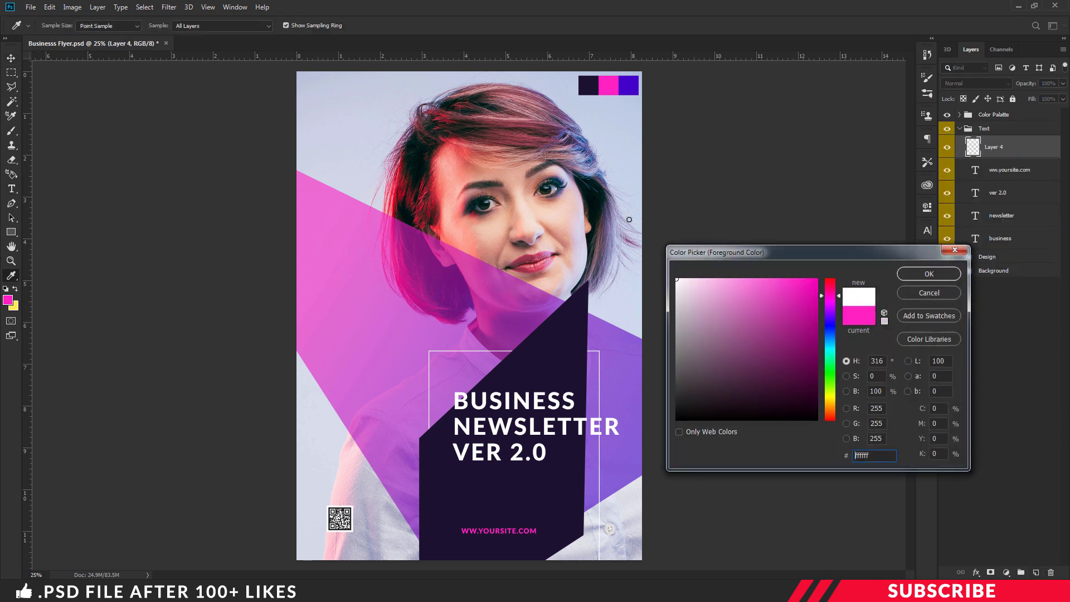
left_click(920, 278)
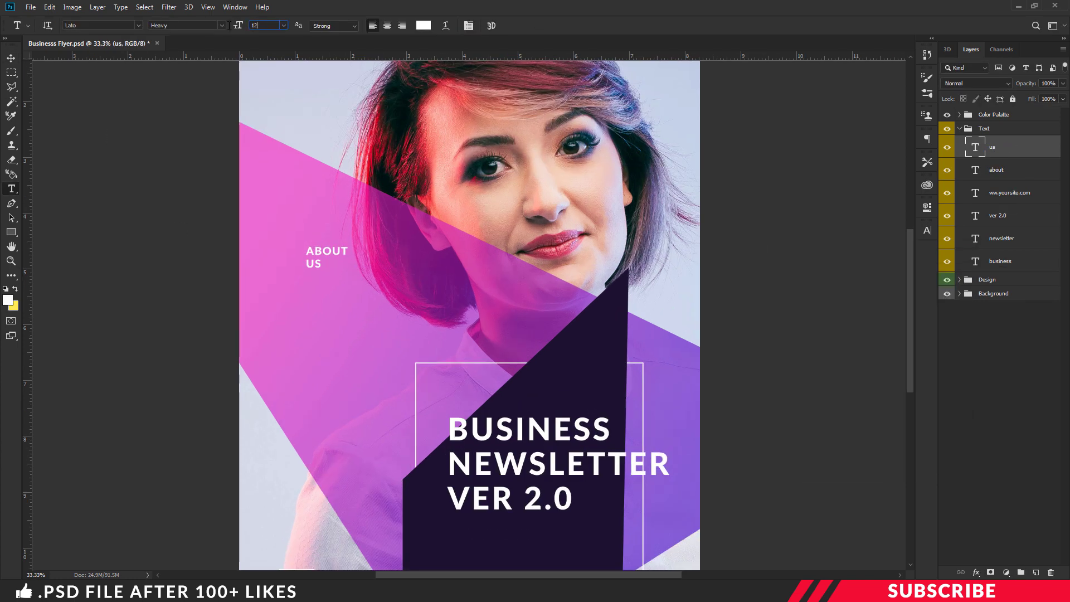
left_click(312, 296)
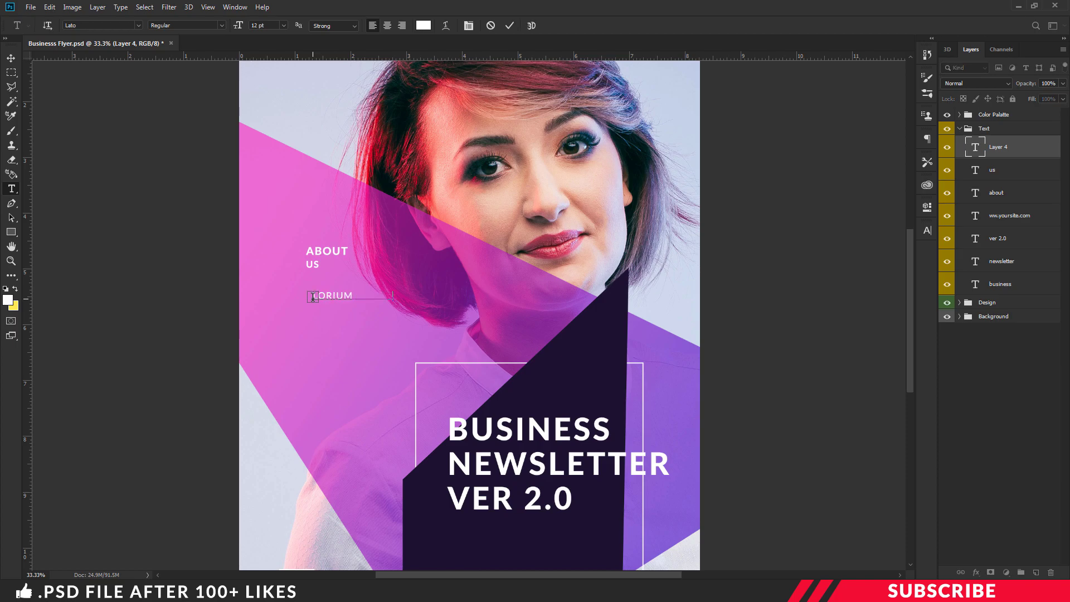
type("lorium iposiu its mock text")
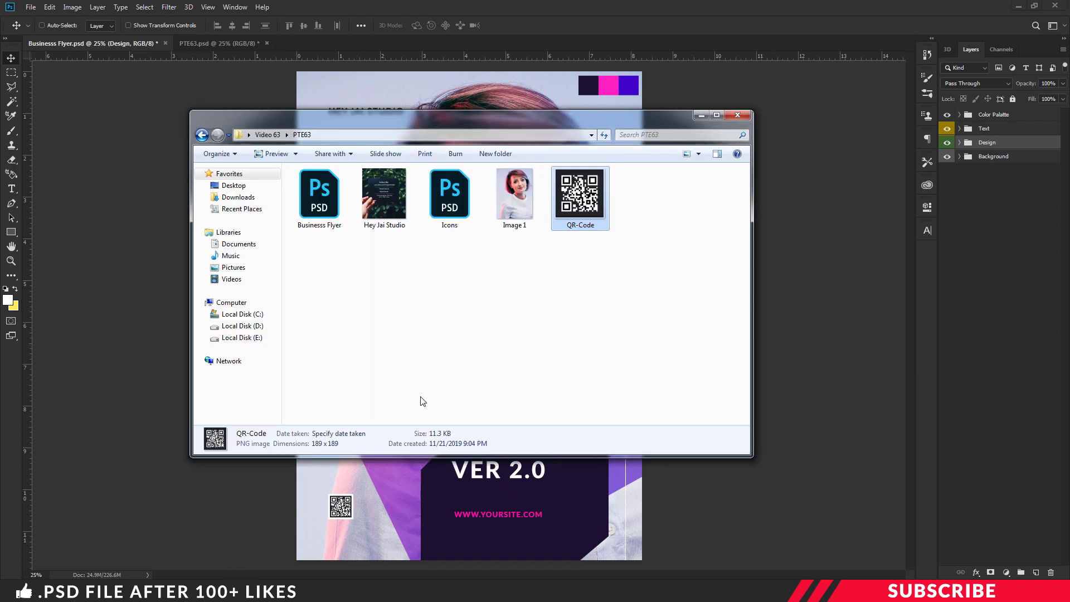
Step: Open Icons.psd, drag its Icons group into the flyer and move it to the top of the layers
left_click(424, 401)
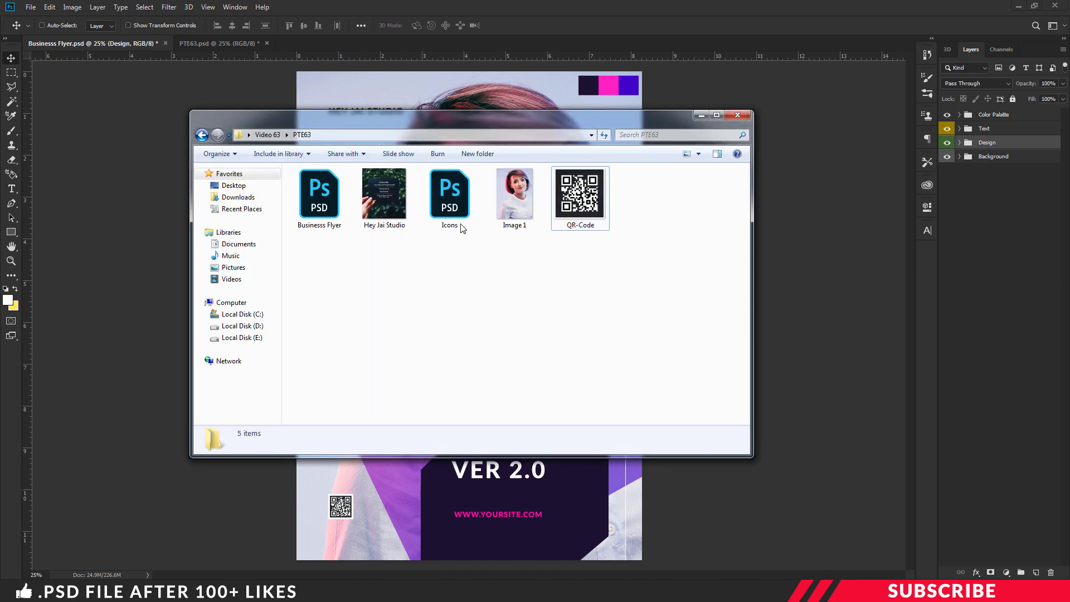
left_click(456, 218)
double_click(455, 219)
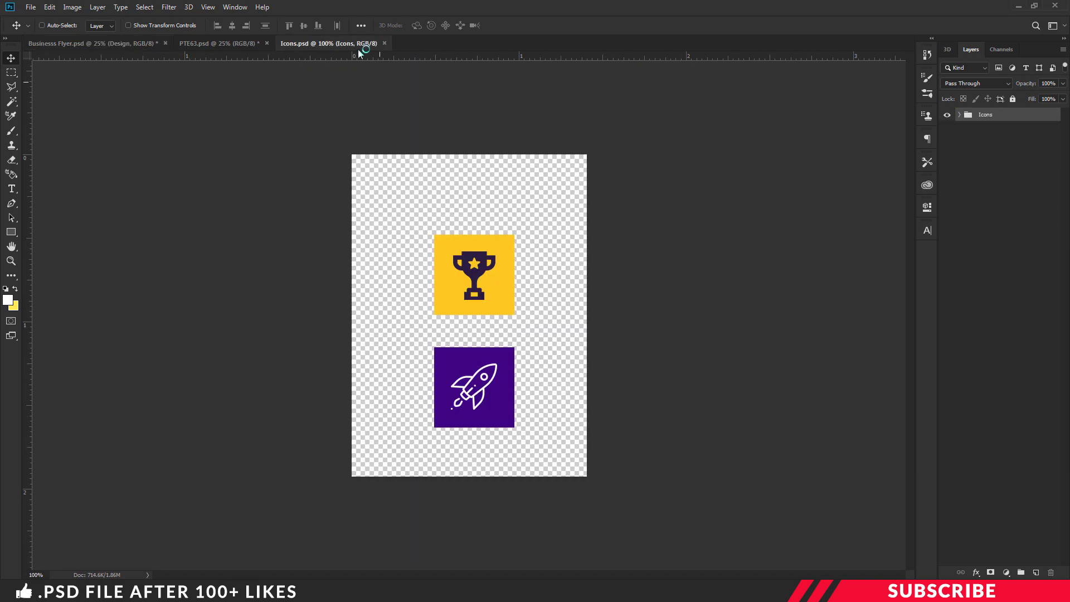
left_click_drag(362, 42, 369, 64)
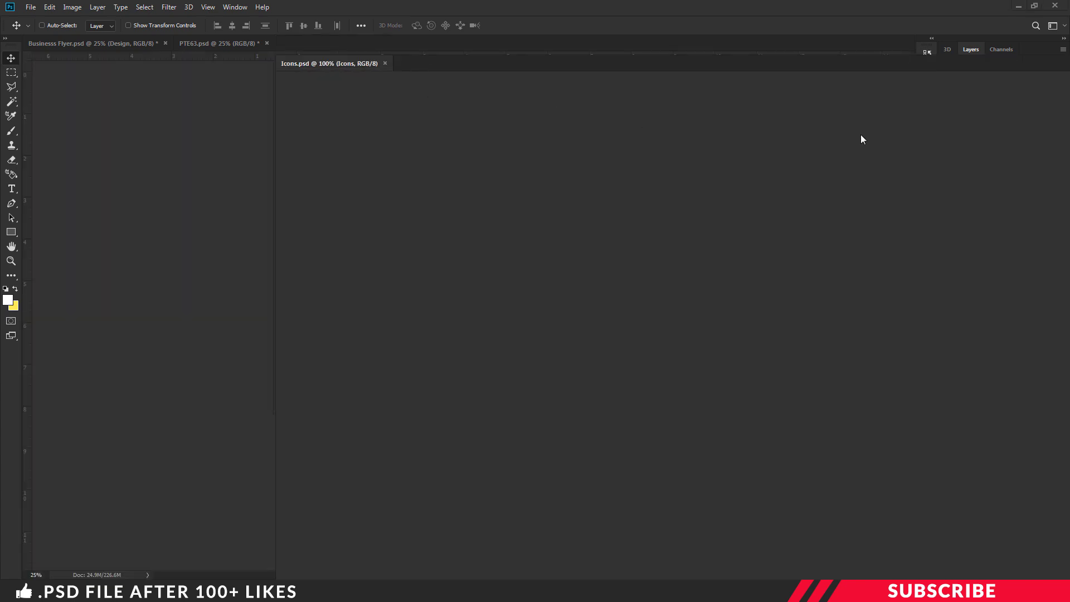
left_click_drag(964, 117, 596, 91)
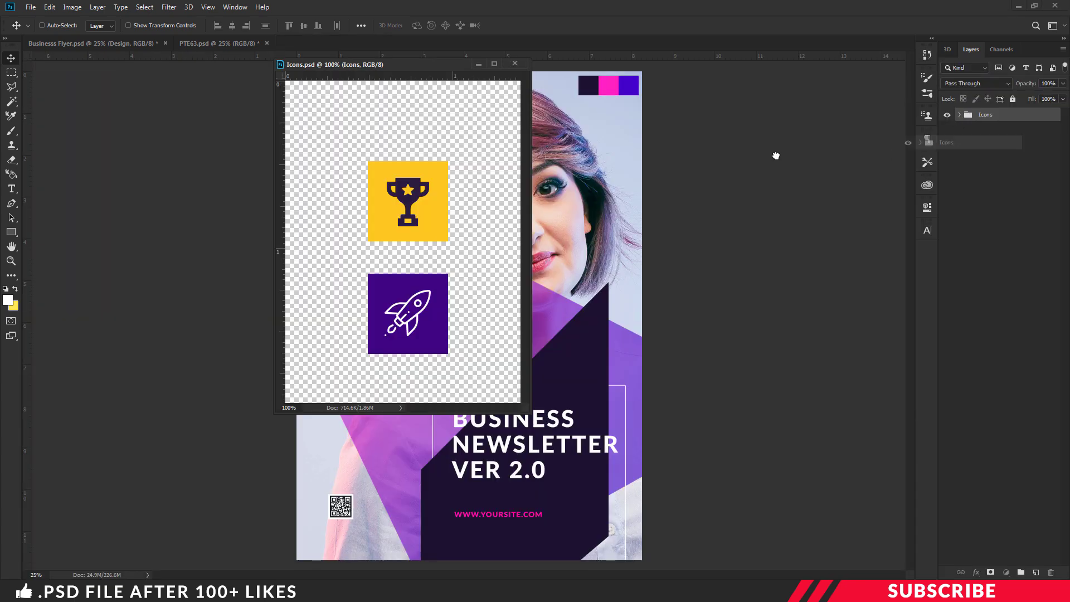
left_click(514, 63)
left_click_drag(985, 143, 1004, 129)
Step: Place the trophy icon beside ABOUT US and the rocket icon beside WHY CHOOSE US
left_click(960, 129)
left_click(994, 169)
key("ctrl+plus")
left_click_drag(468, 297, 371, 244)
left_click(477, 334, "ctrl")
left_click_drag(477, 333, 321, 355)
key("ctrl+minus")
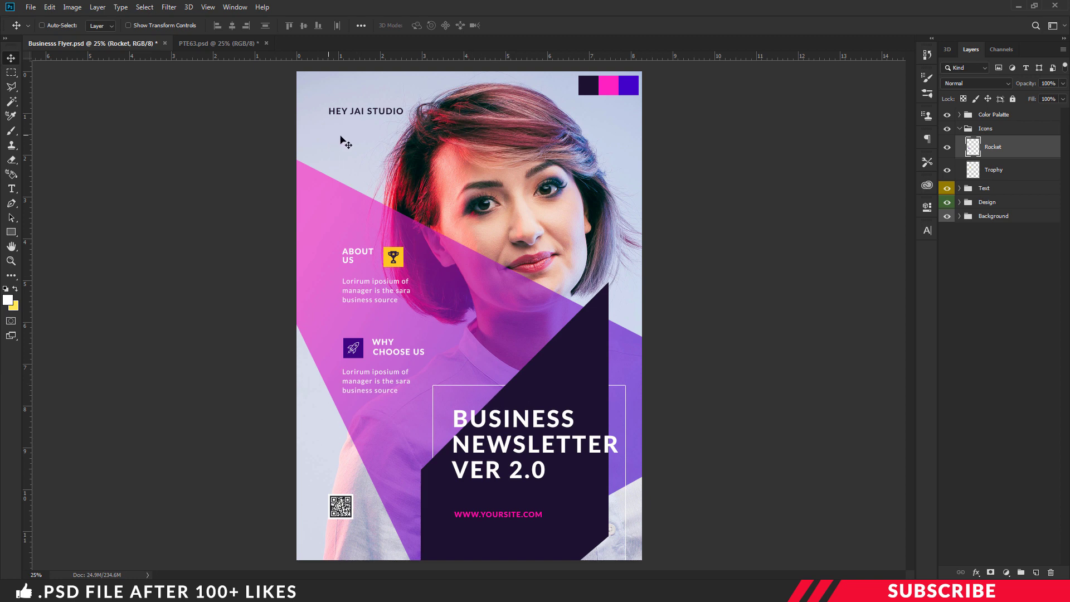
left_click(960, 202)
Step: Draw short white divider lines with the Line tool under the website and beneath the rocket icon
left_click(994, 221)
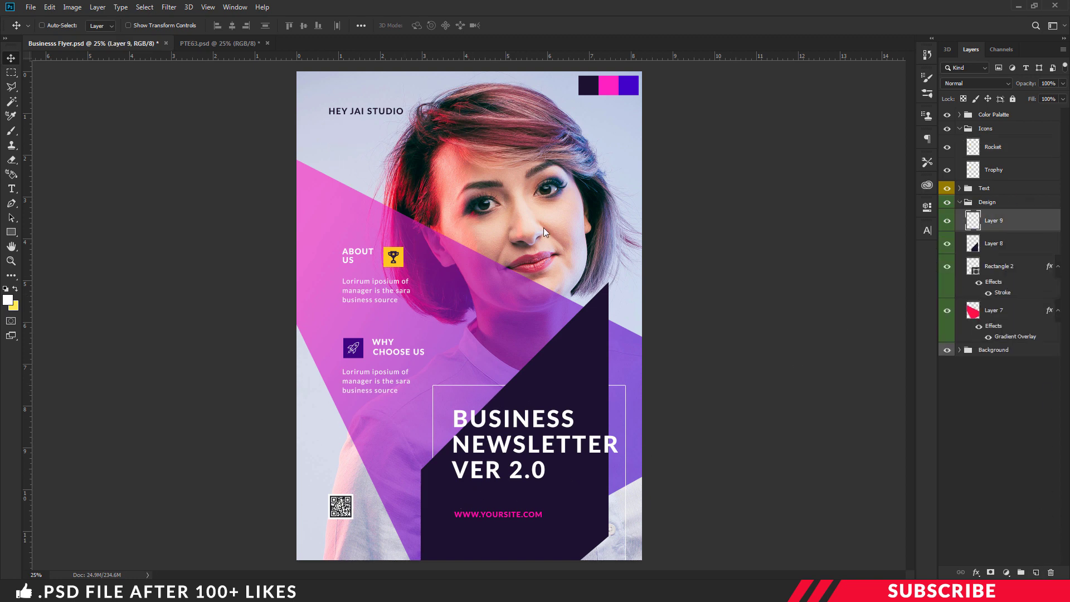
left_click(7, 300)
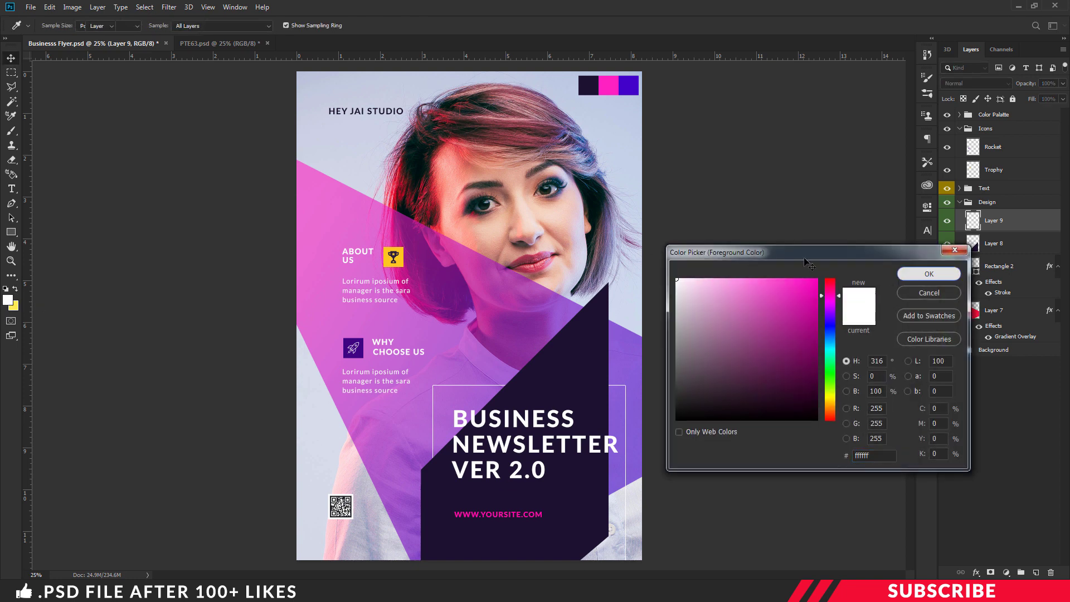
left_click(927, 273)
right_click(12, 233)
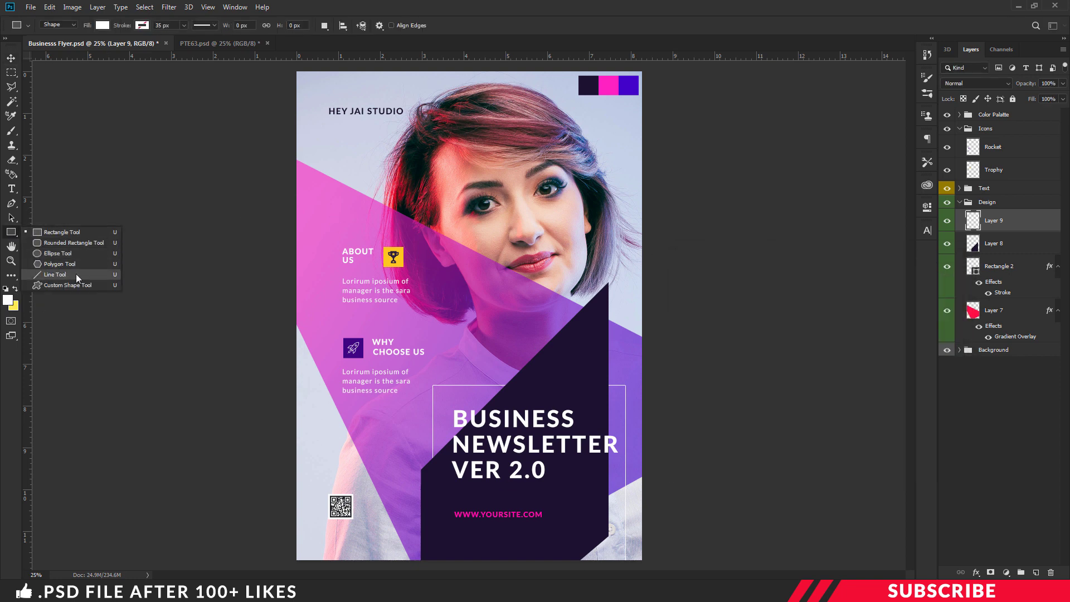
left_click(77, 276)
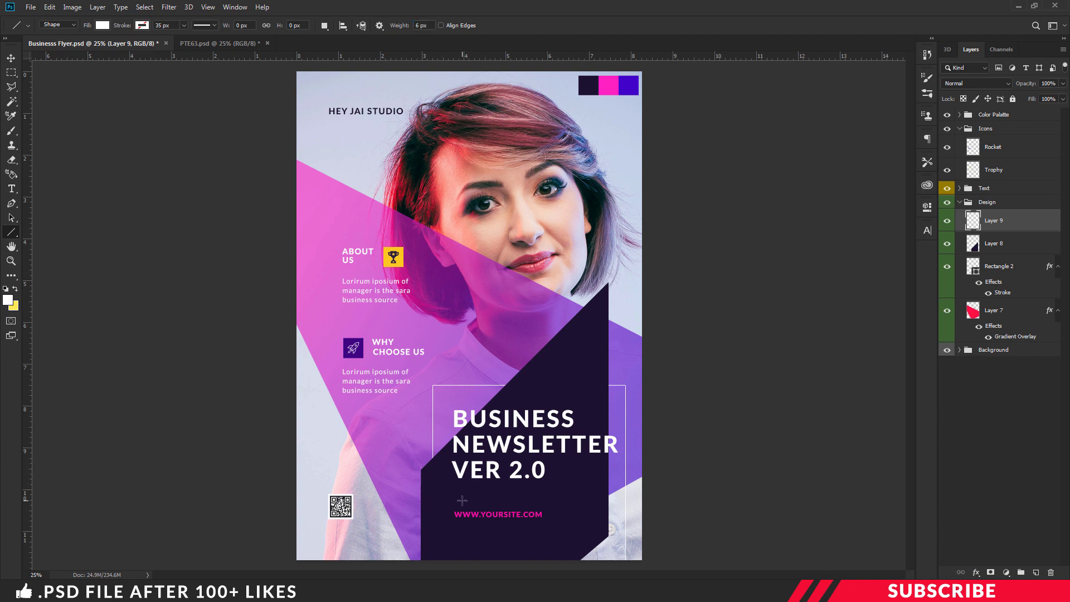
left_click_drag(458, 499, 495, 500)
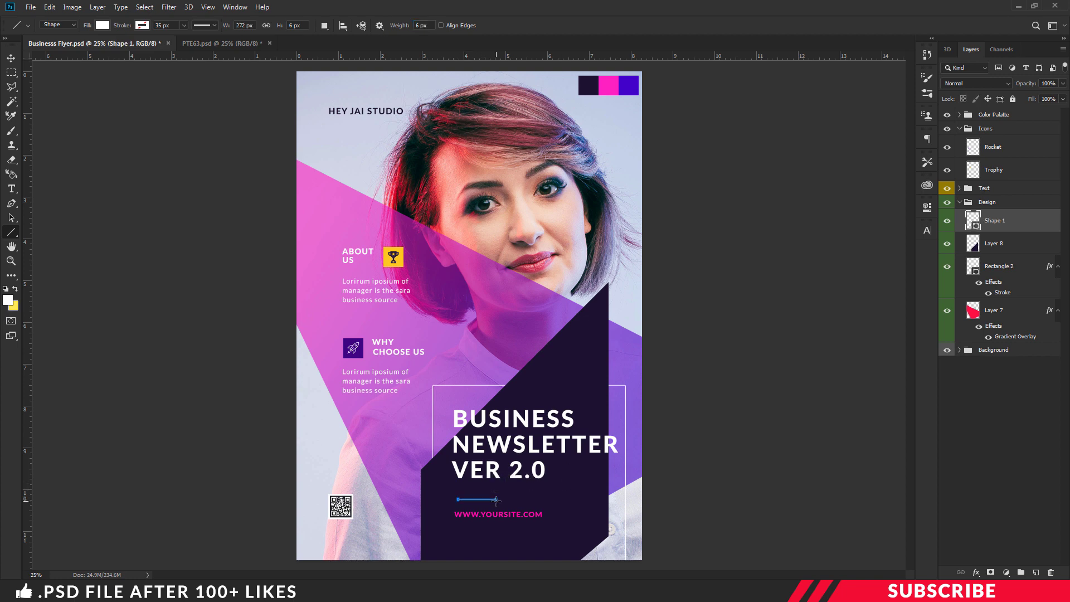
key("ctrl+plus")
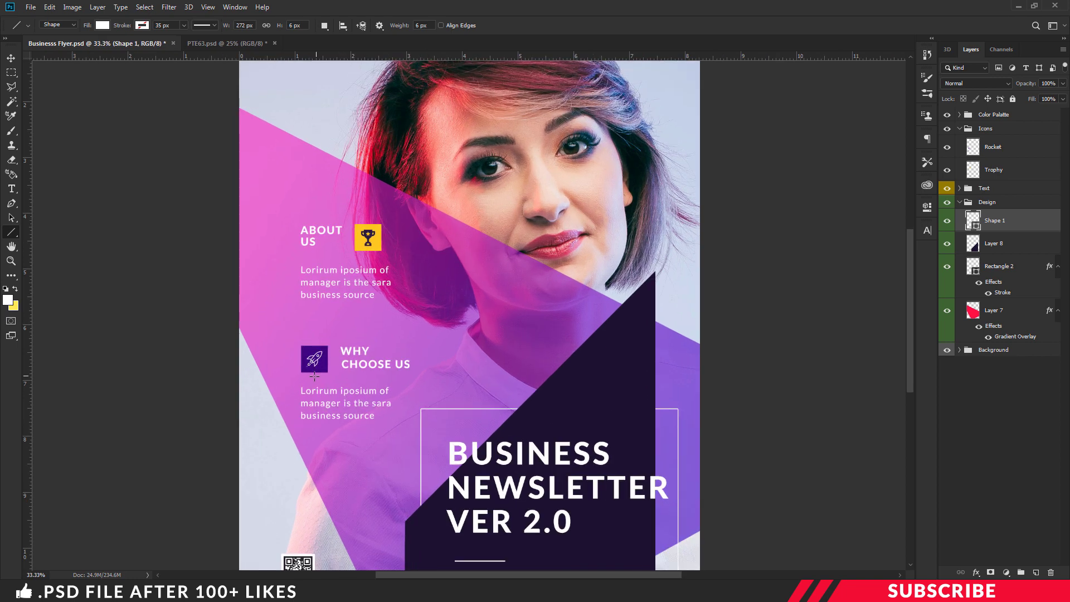
left_click_drag(303, 379, 320, 380)
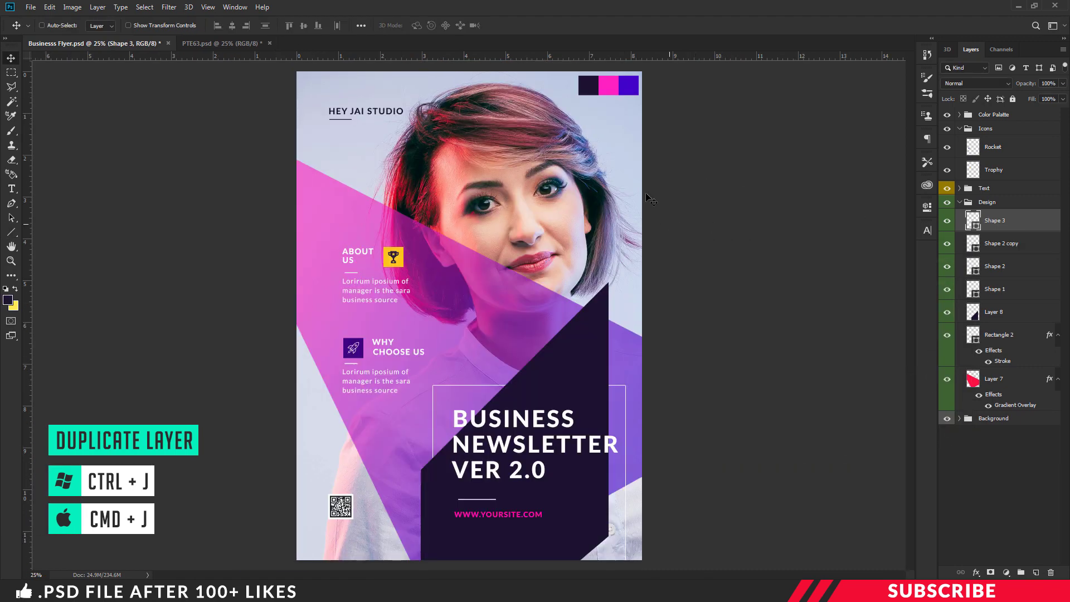
Step: Collapse the Design and Icons groups, then start Save As and cancel it
left_click(960, 202)
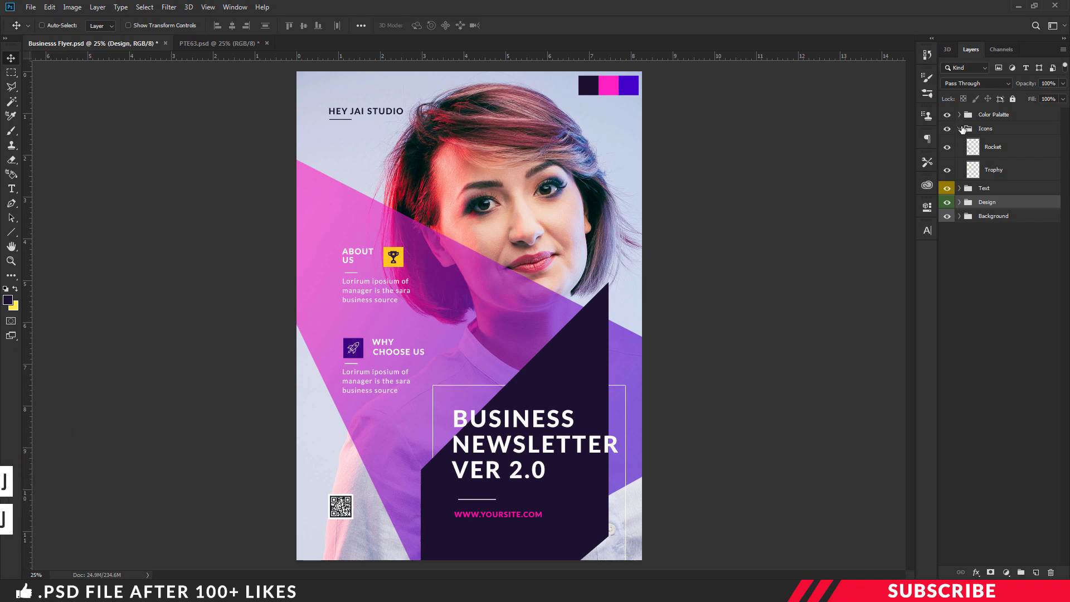
left_click(959, 129)
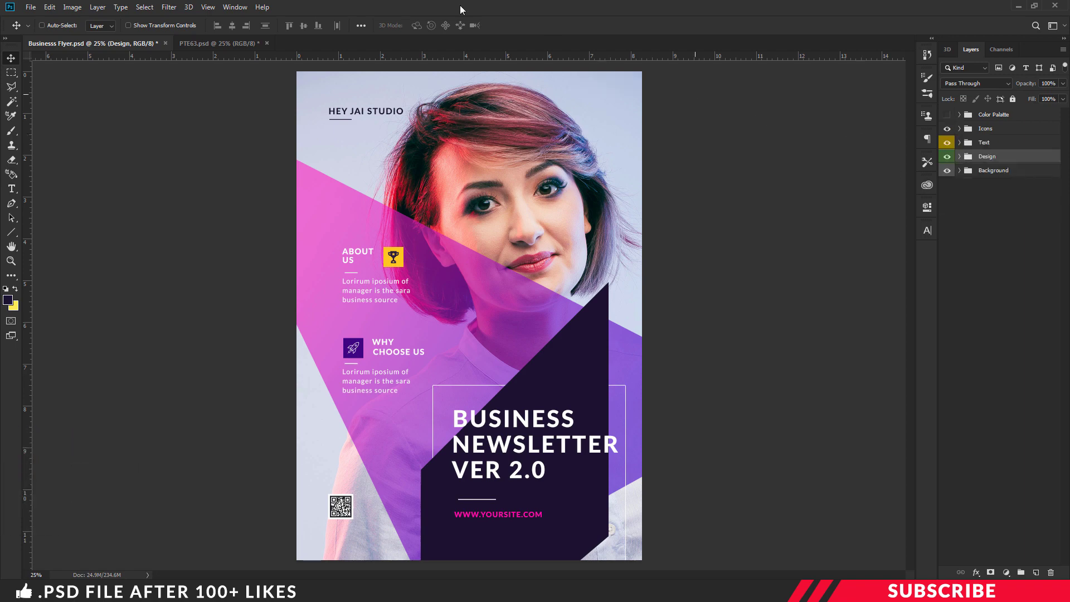
left_click(23, 7)
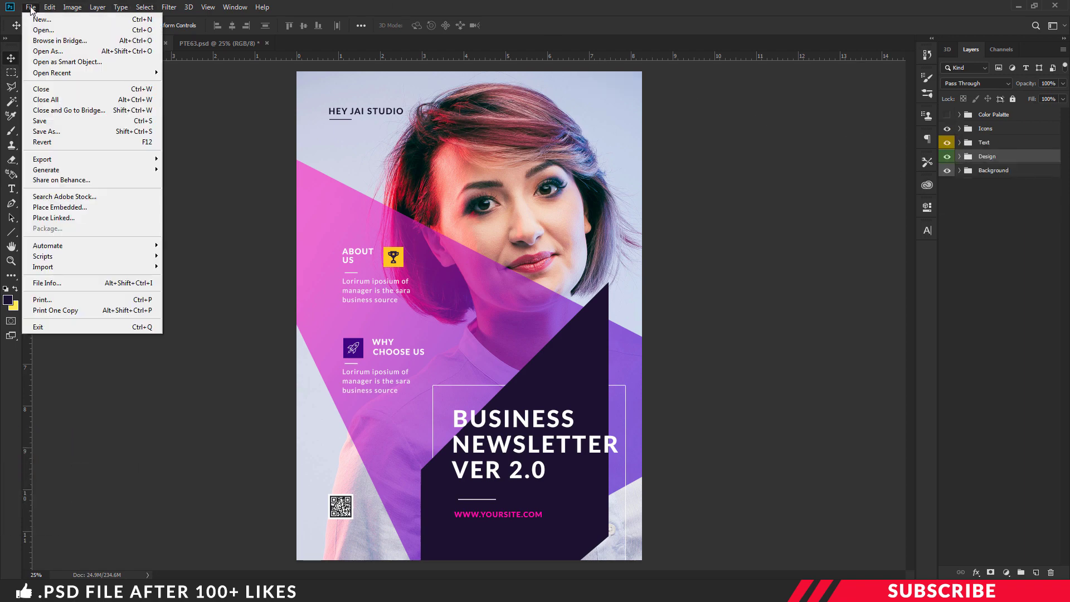
left_click(48, 133)
left_click(354, 379)
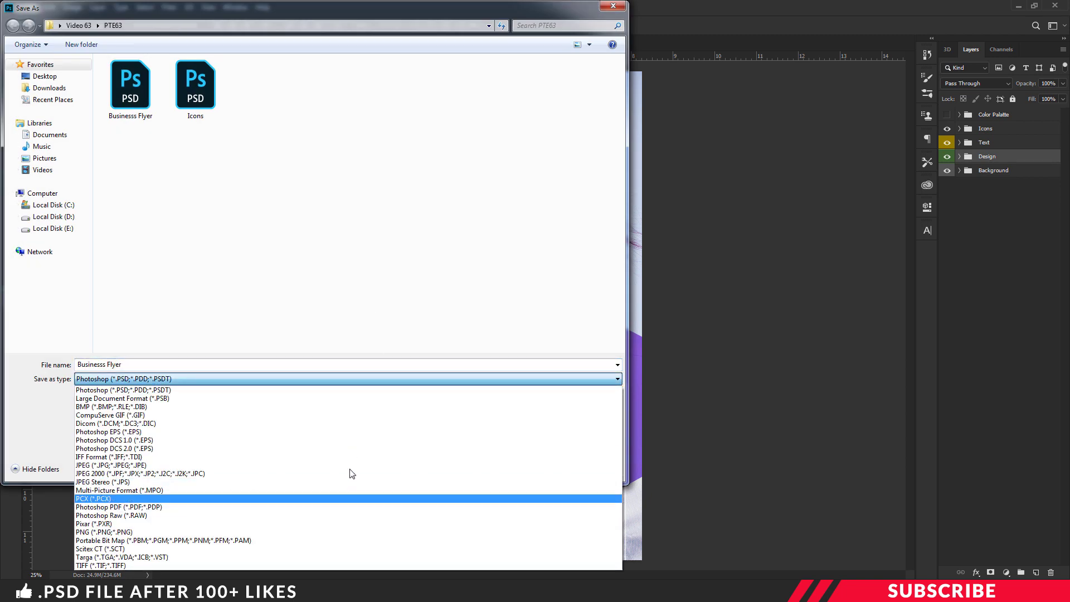
key("Escape")
key("Escape")
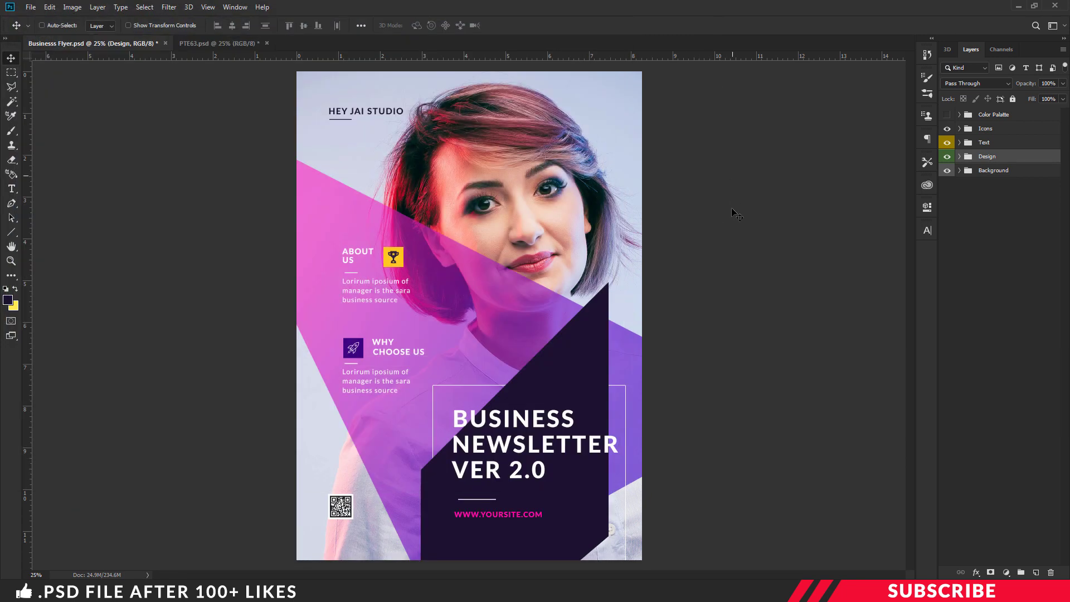